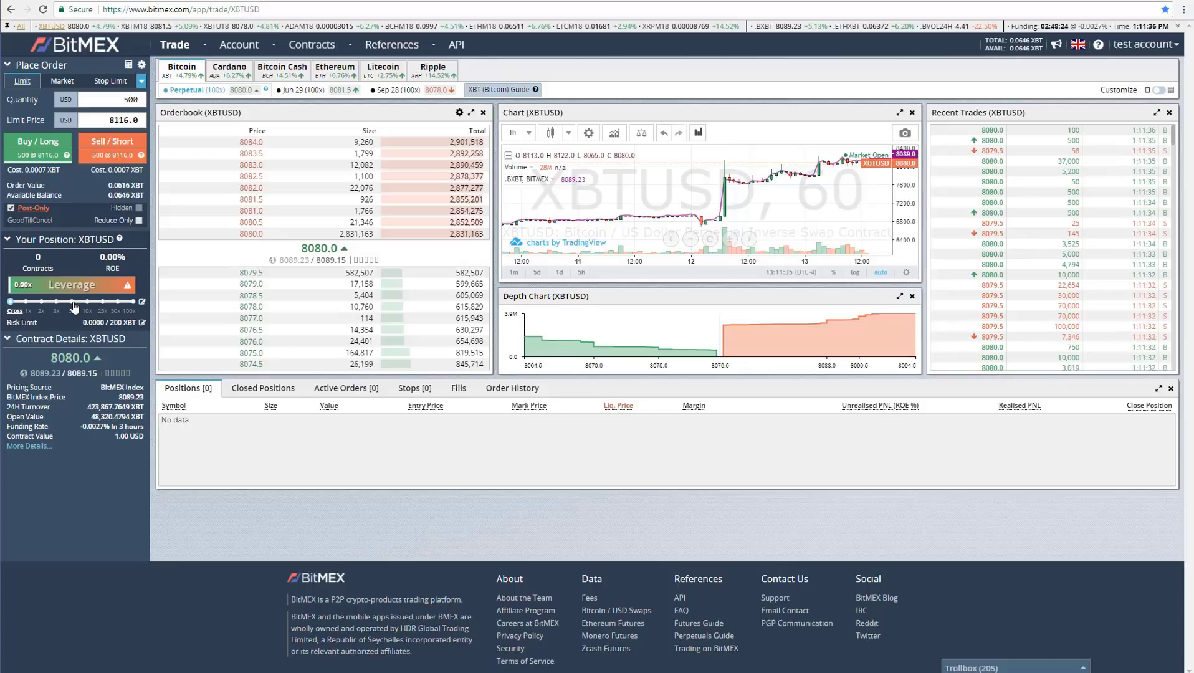
Set the XBTUSD position leverage to 5x on the Leverage slider.
click(72, 302)
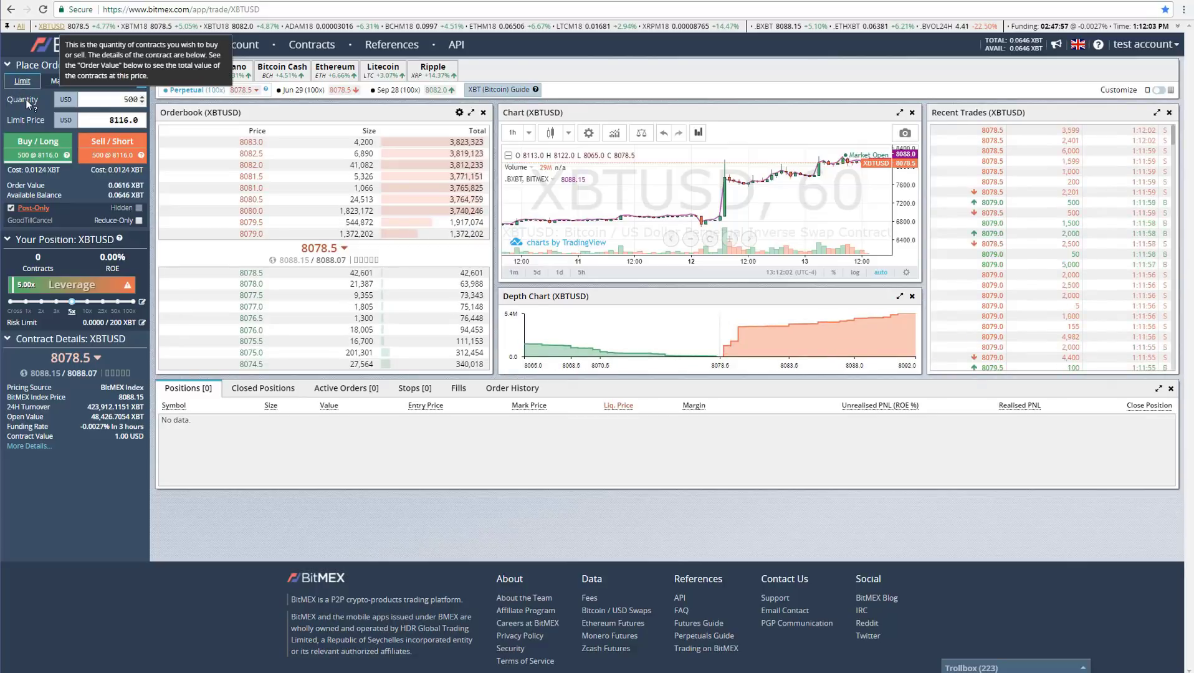
Change the limit order quantity from 500 to 1000 contracts, keeping the 8116.0 limit price.
click(105, 101)
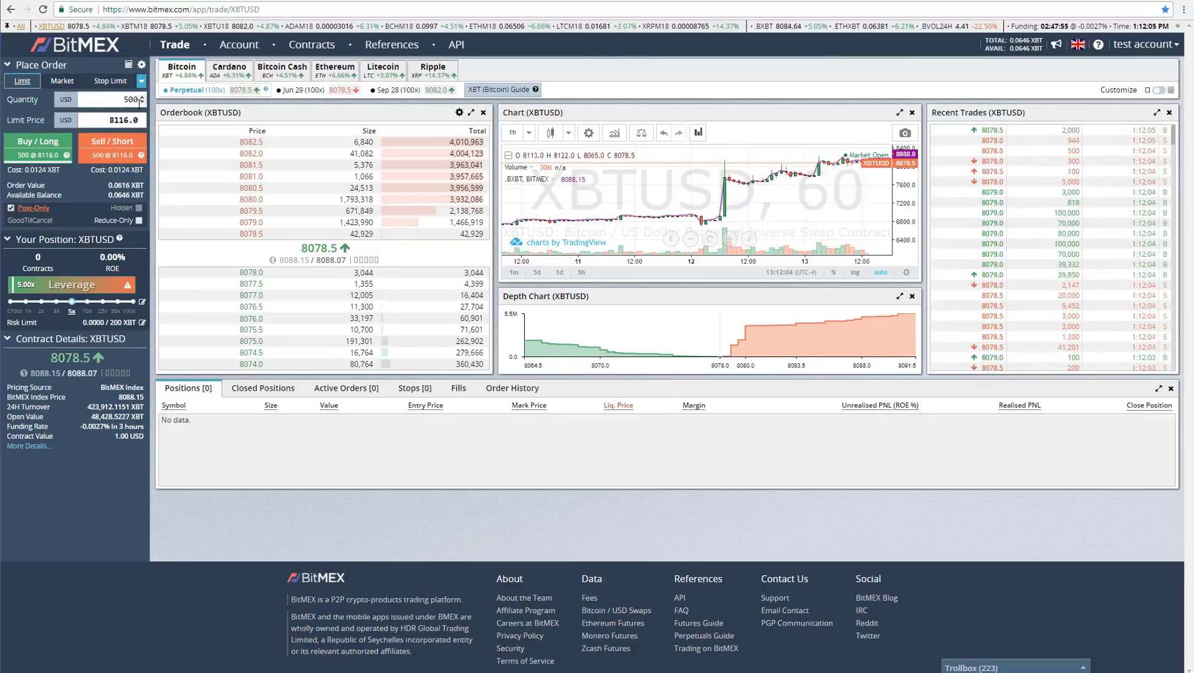
double_click(105, 100)
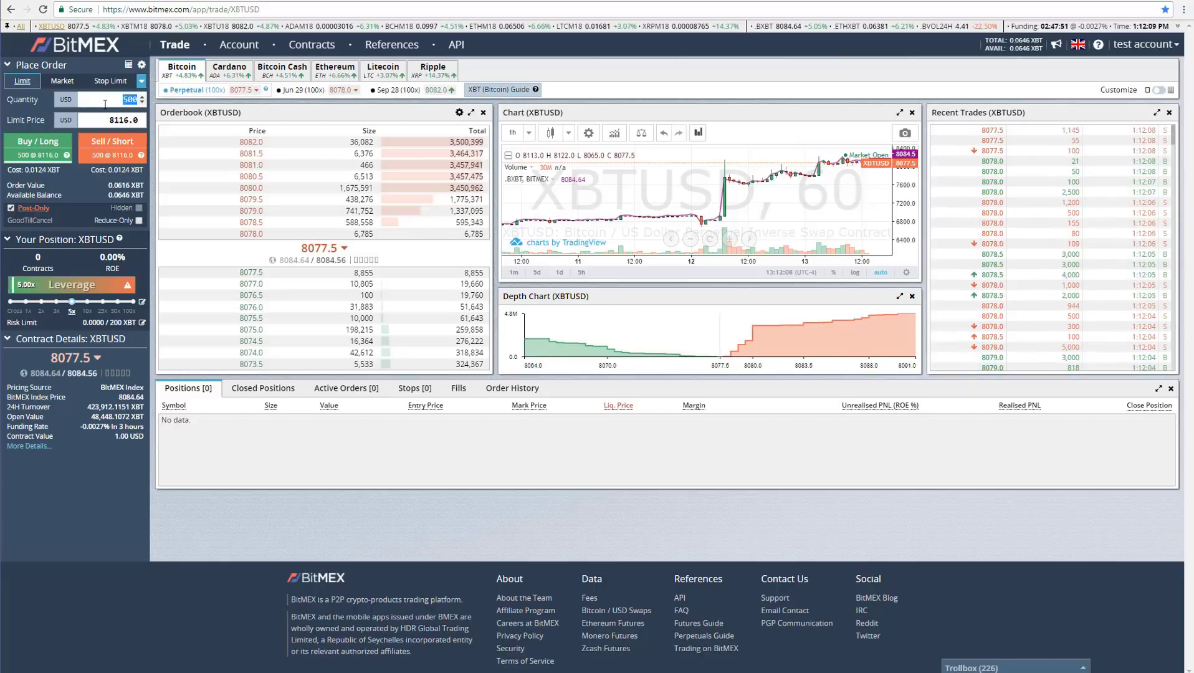
click(115, 104)
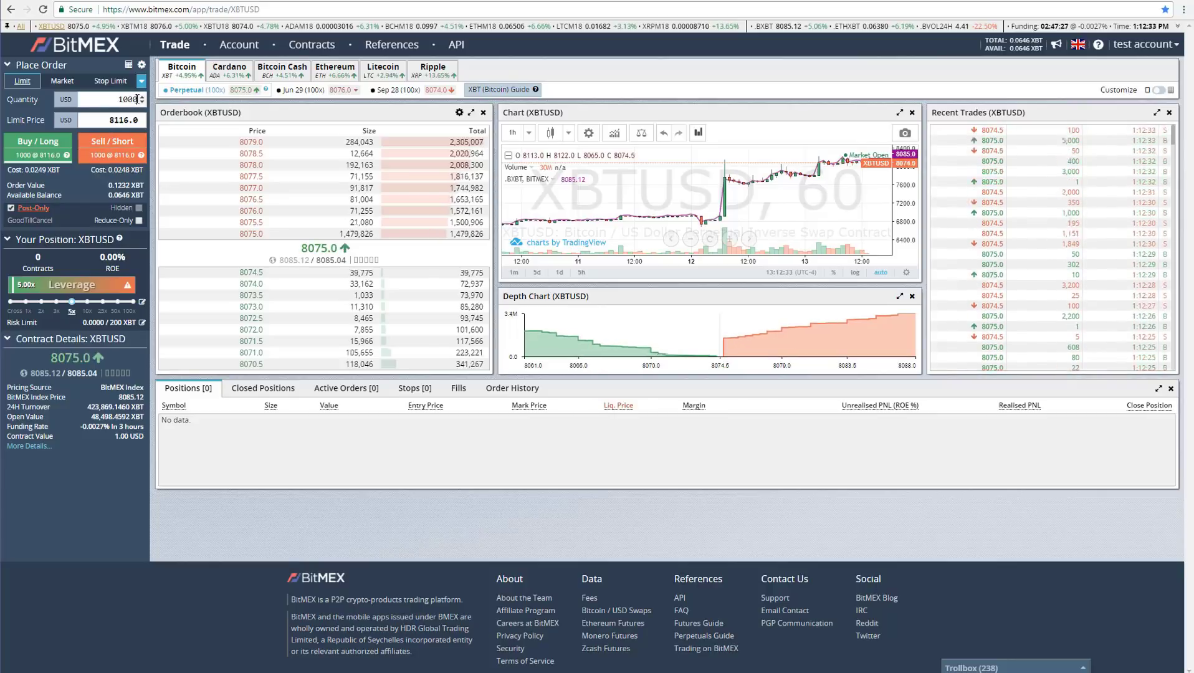
click(102, 121)
double_click(103, 121)
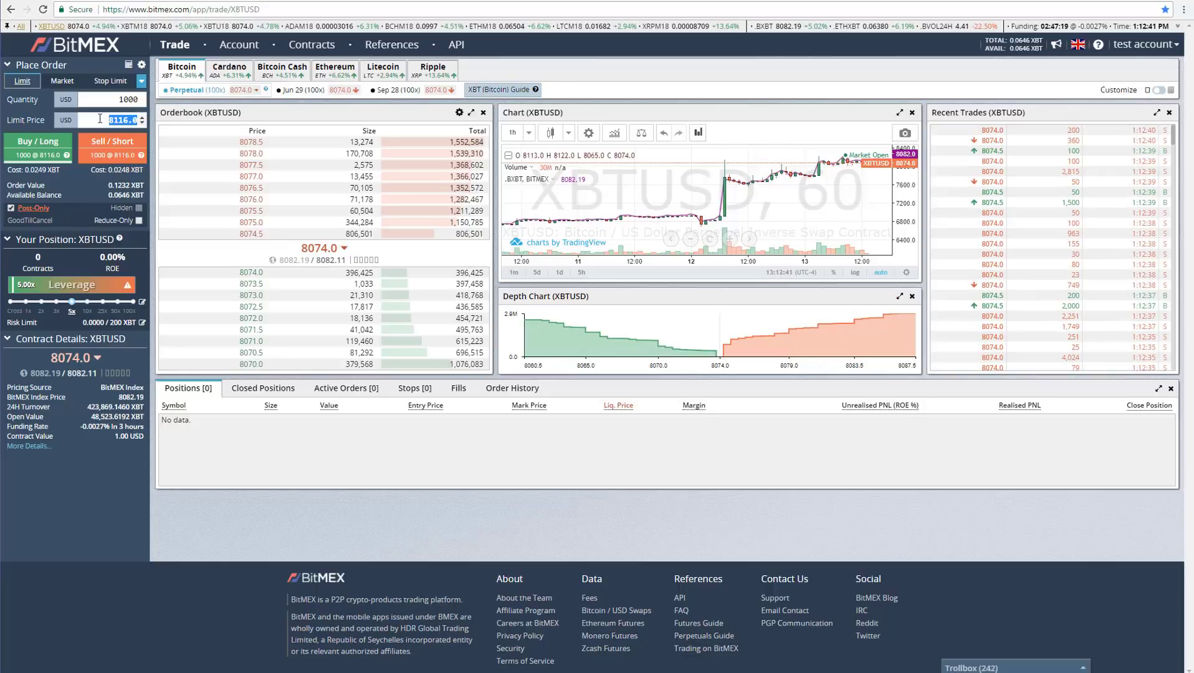
click(99, 118)
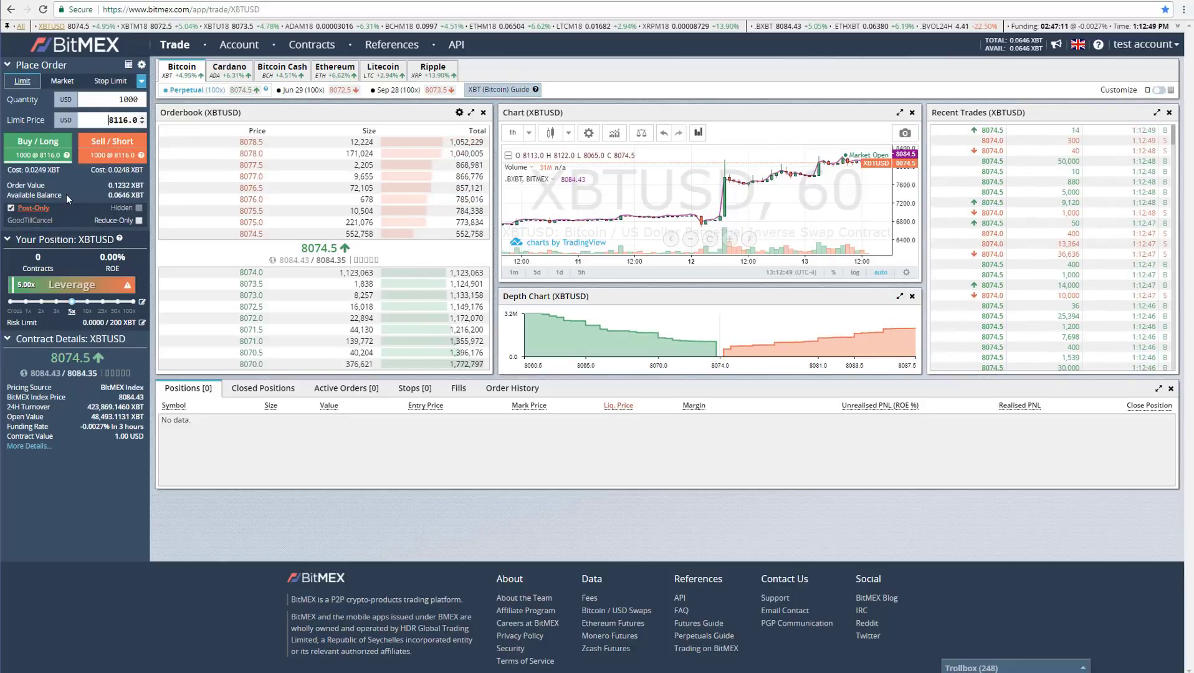
double_click(125, 100)
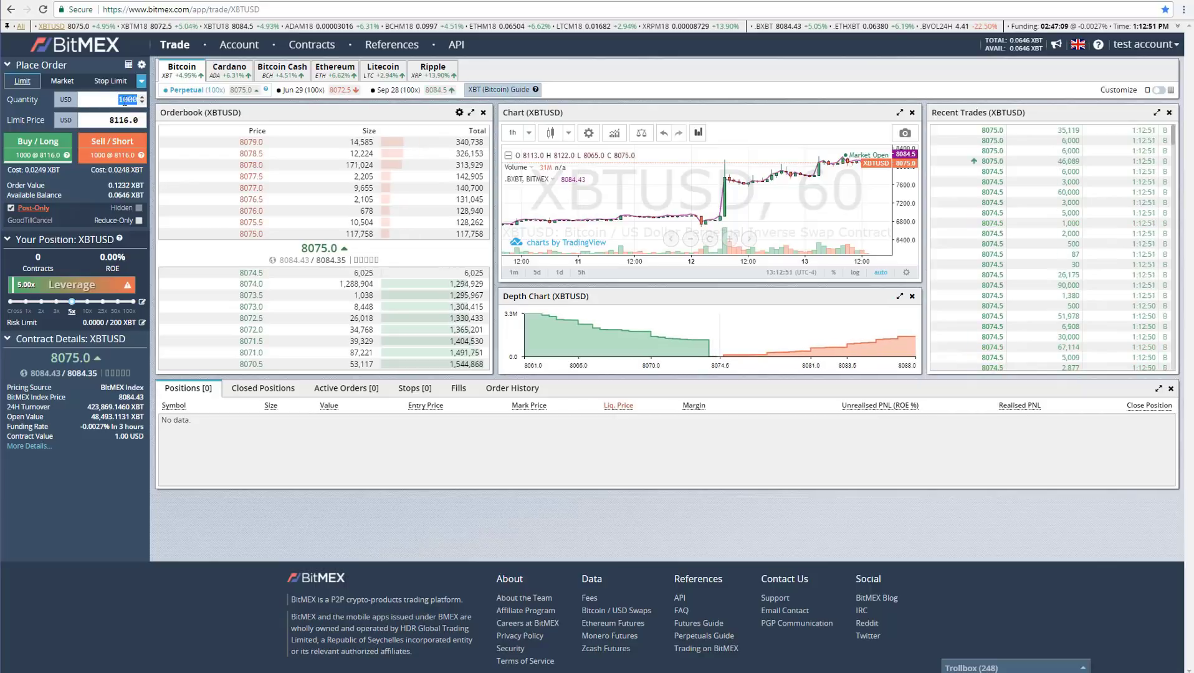
click(101, 101)
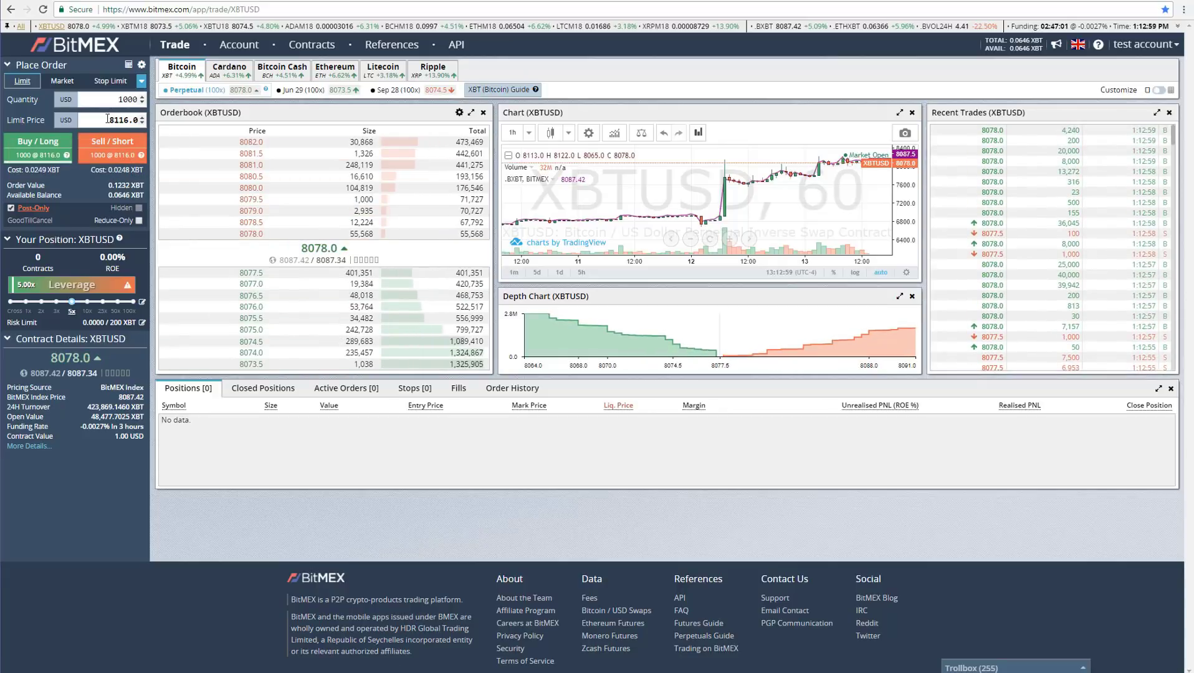
double_click(128, 120)
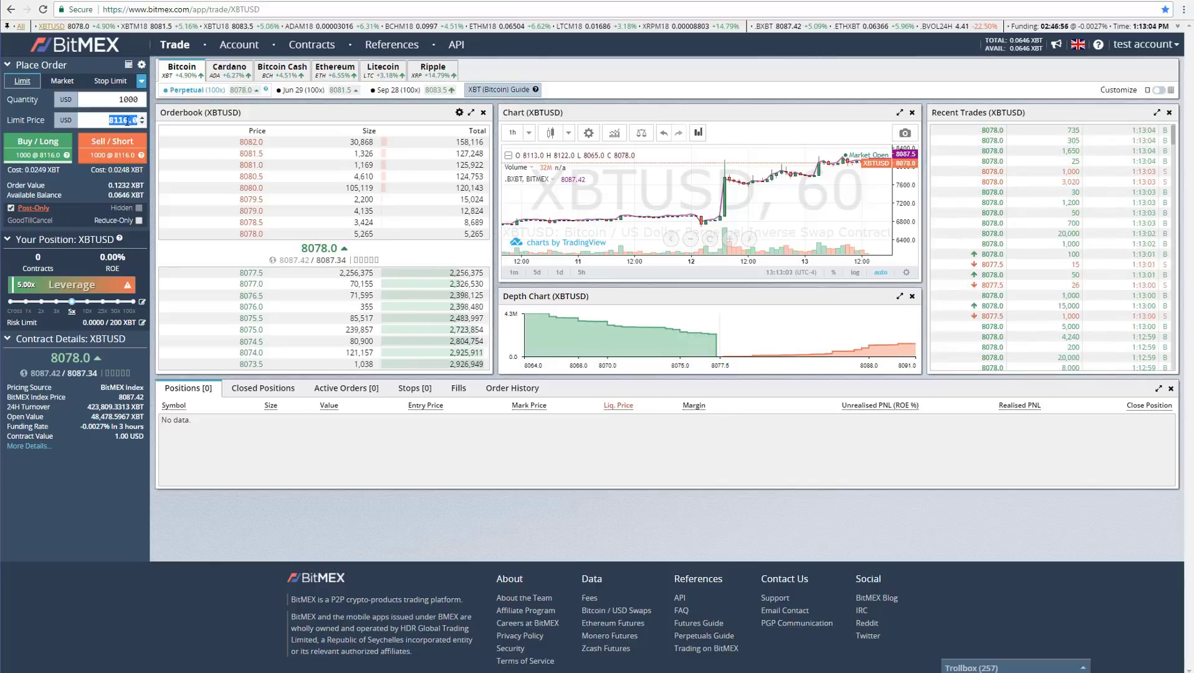
Enter a limit price of 8080 and submit the 1000-contract Buy / Long order.
click(105, 121)
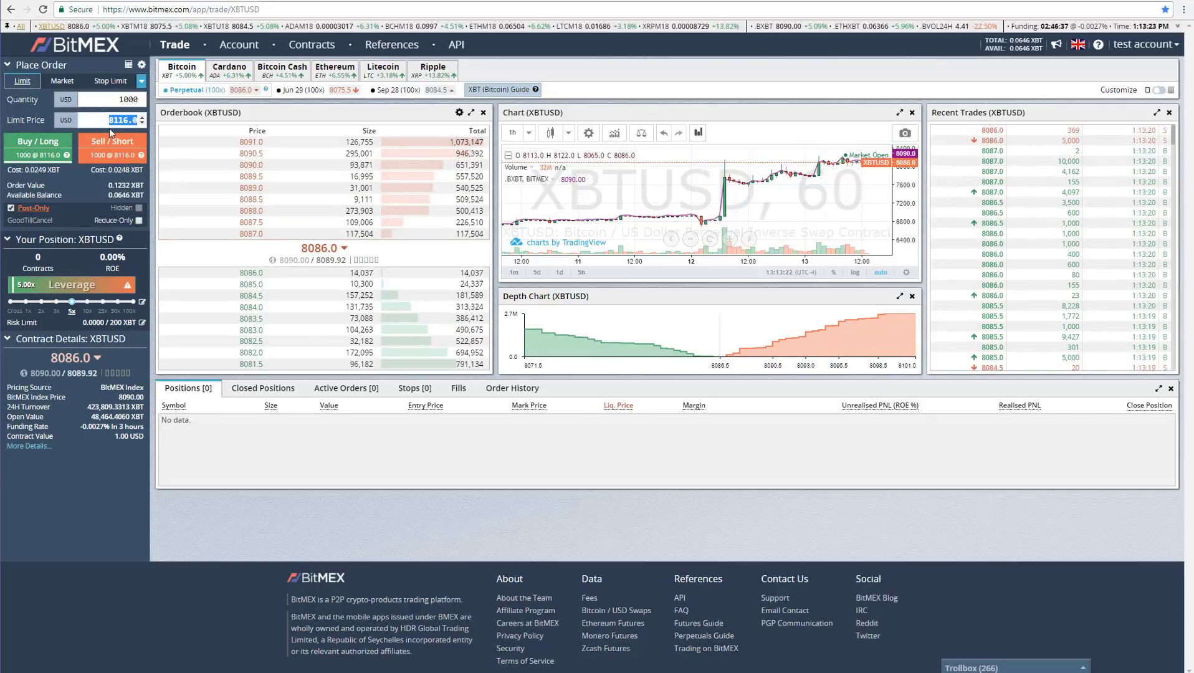
text(80)
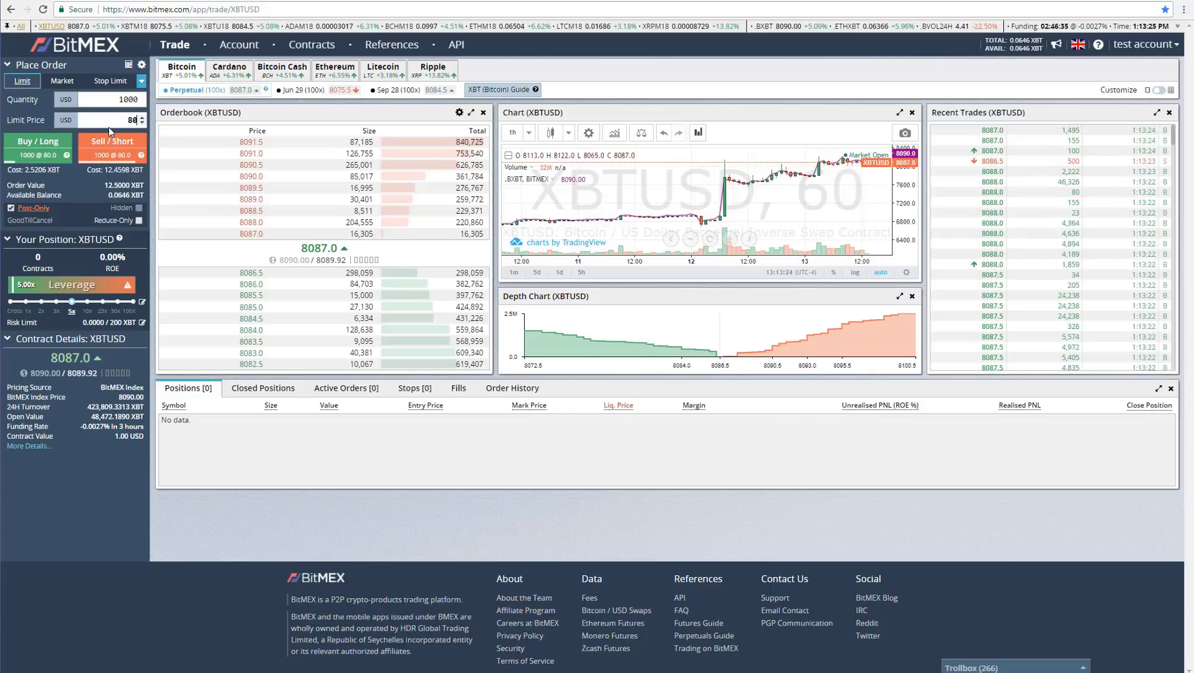
text(80)
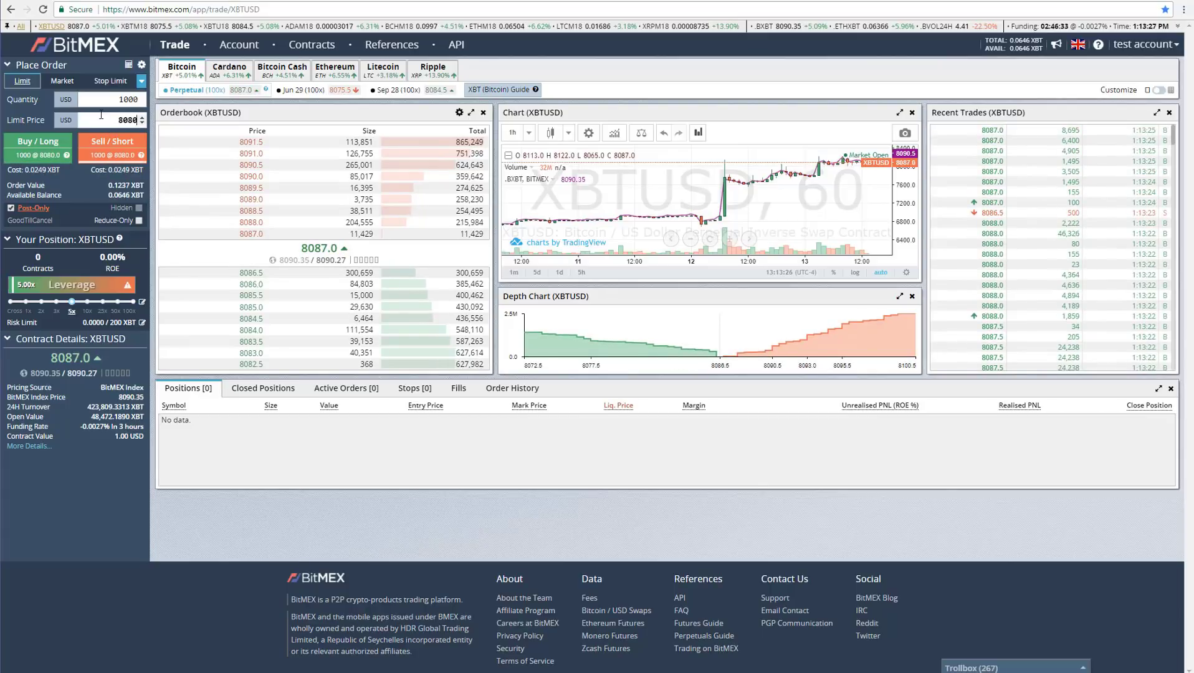
click(52, 156)
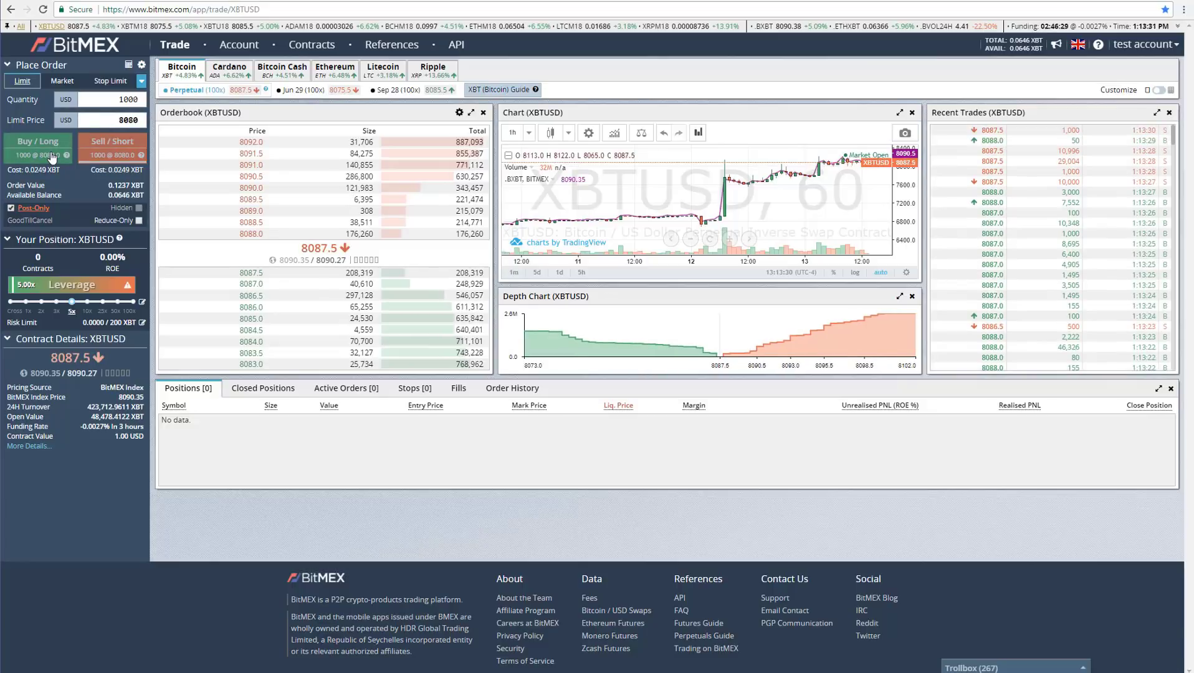
Cancel the pending 1000-contract buy at 8080 from the Active Orders list.
click(356, 394)
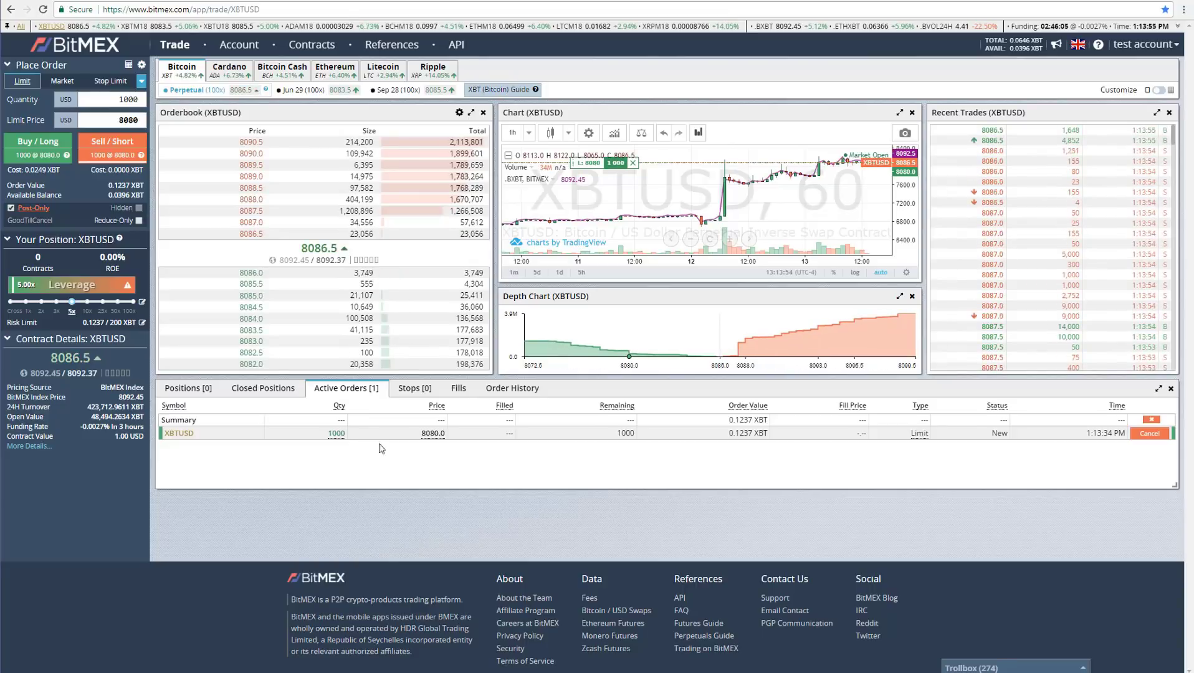
click(1157, 438)
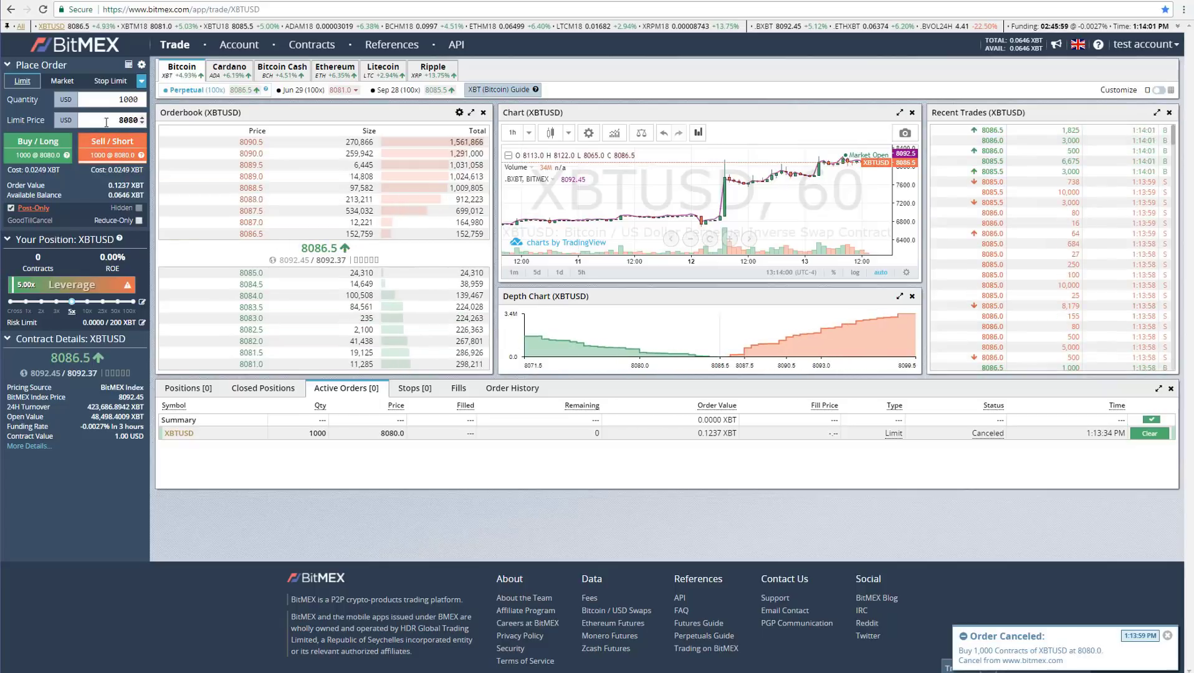
drag(106, 123, 158, 121)
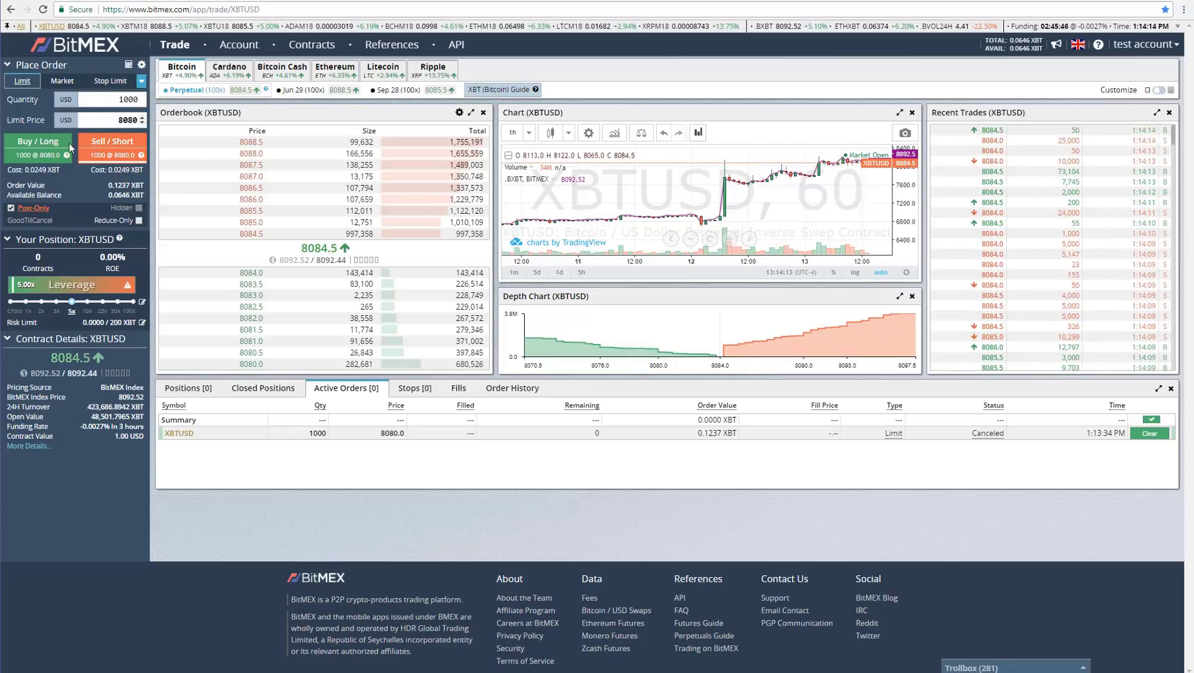
Buy 1000 contracts at an 8090 limit with Post-Only off, then view the open long position.
double_click(109, 123)
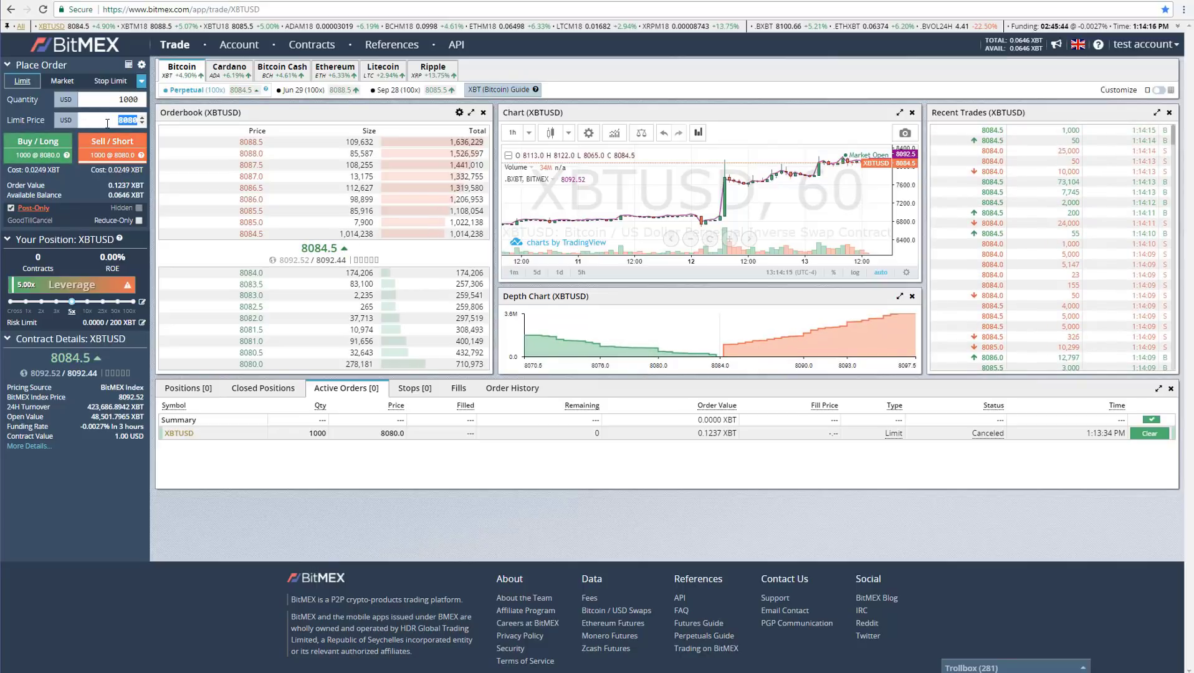
click(114, 121)
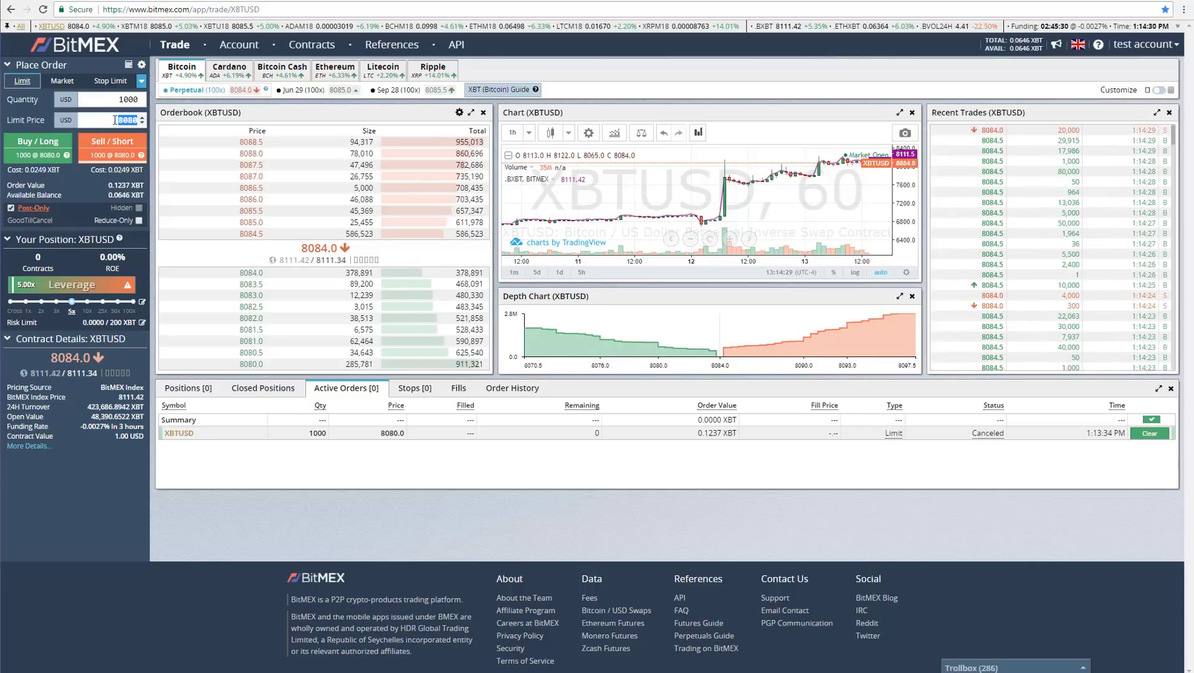
text(809)
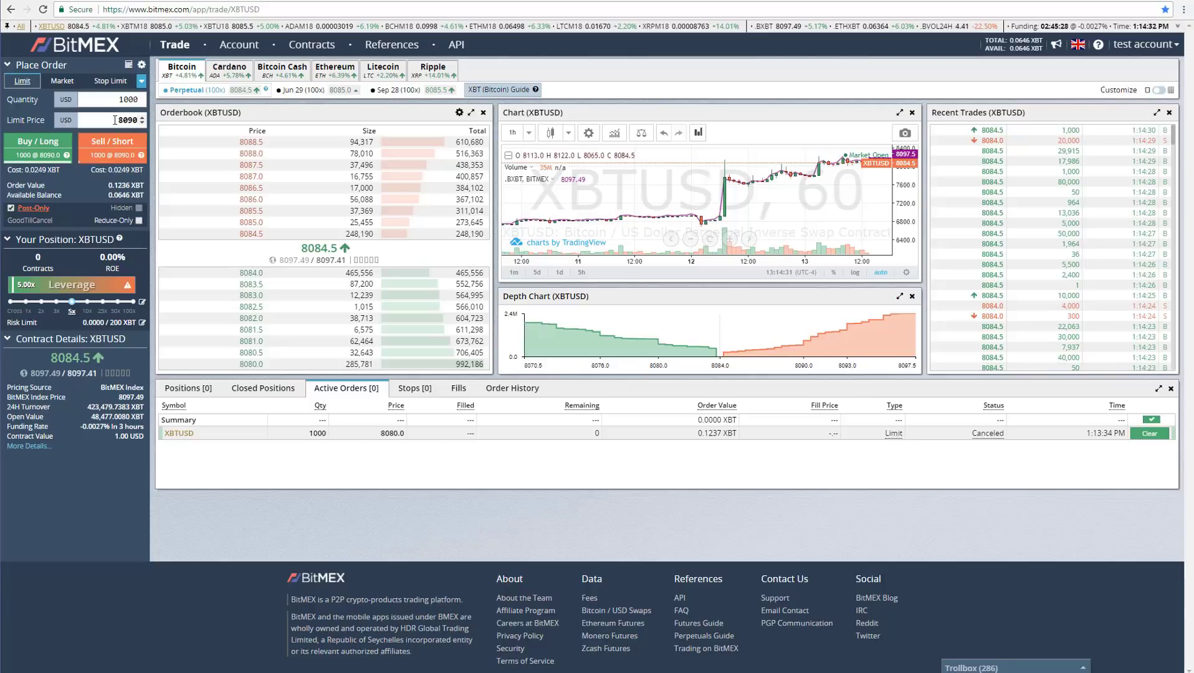
click(11, 209)
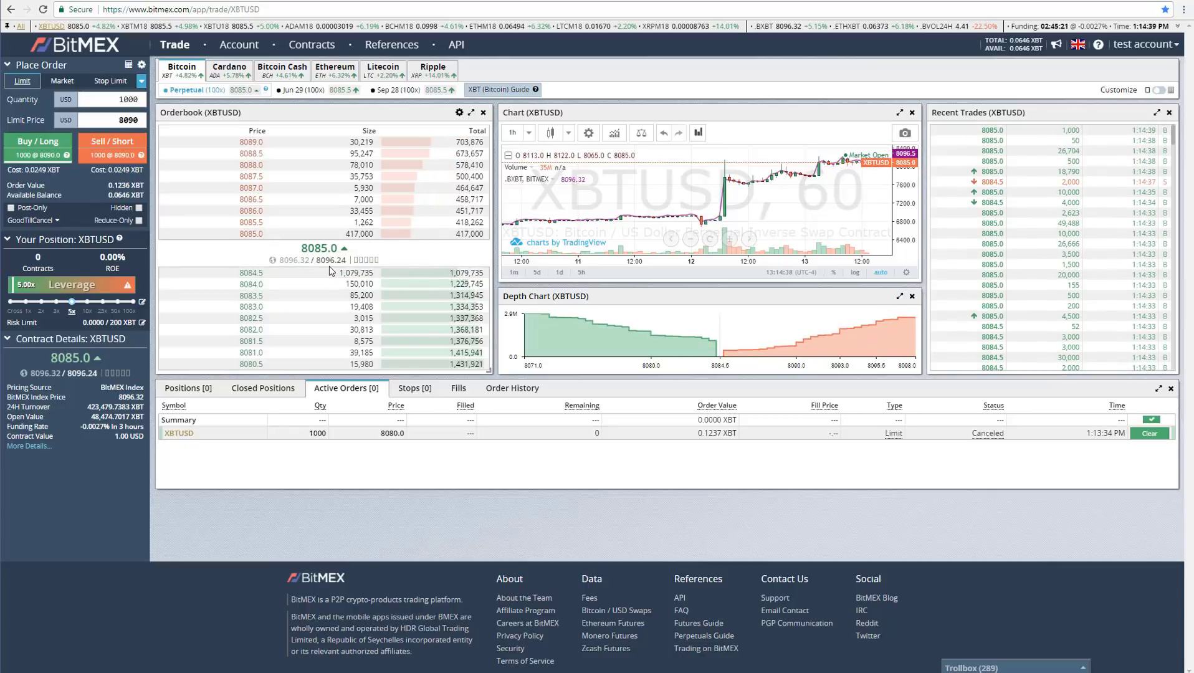
click(41, 152)
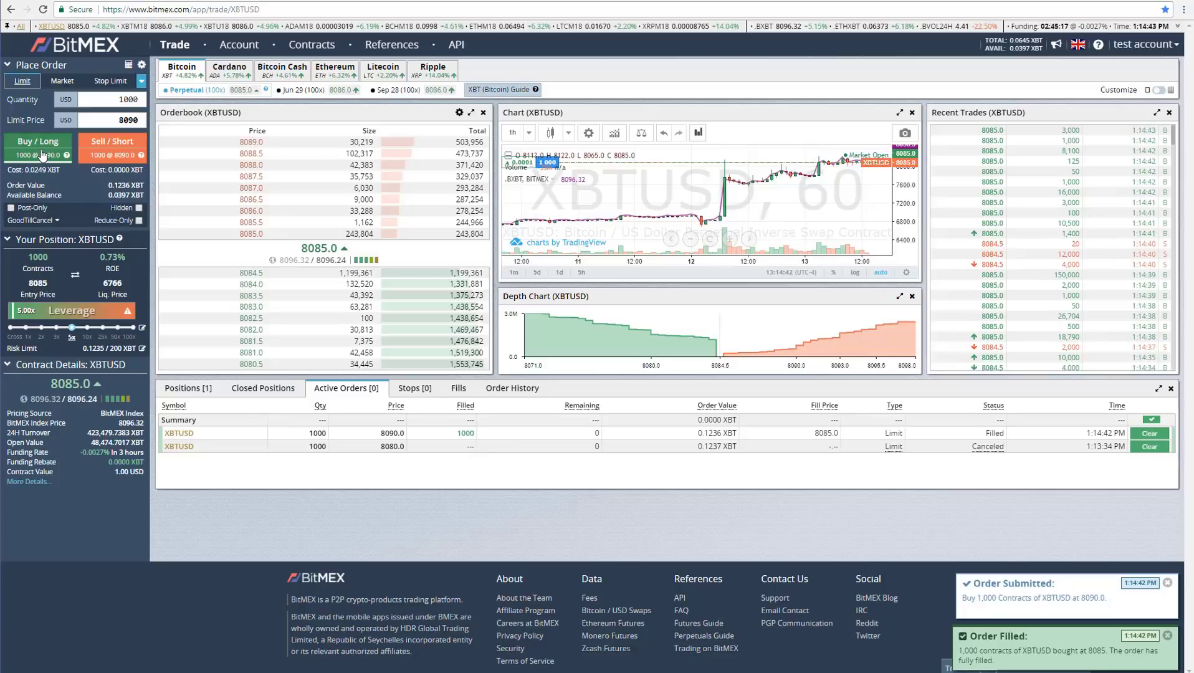
click(187, 387)
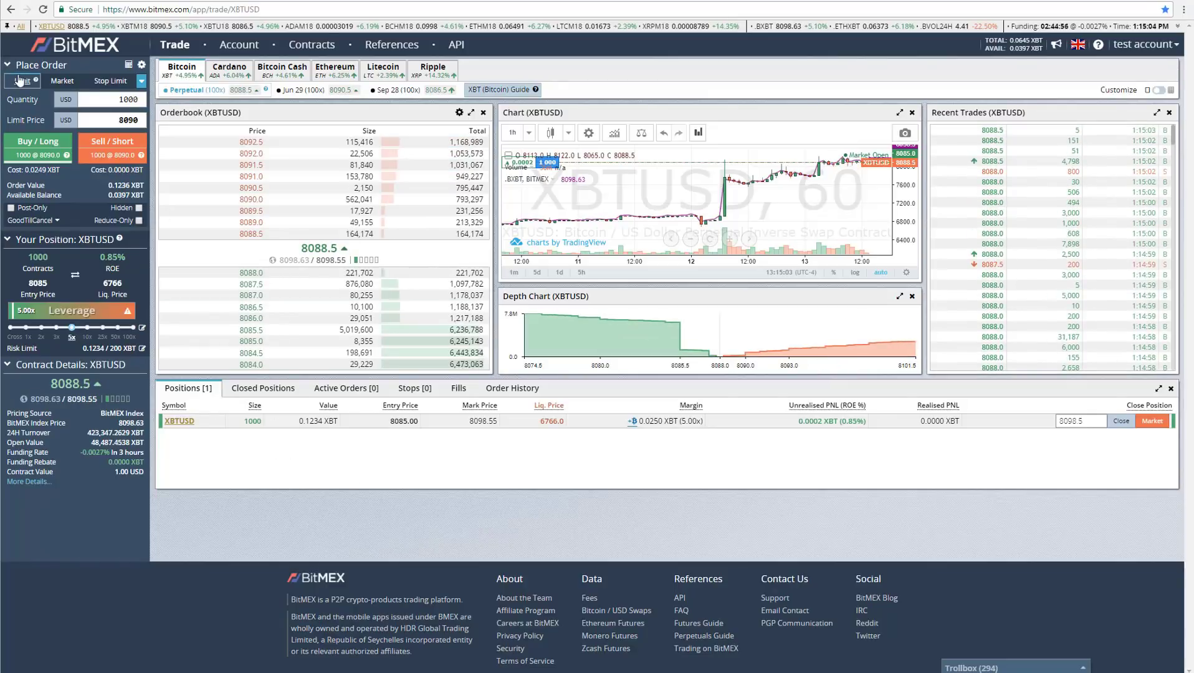
Switch the order form to Market with the 1000-contract quantity.
double_click(137, 100)
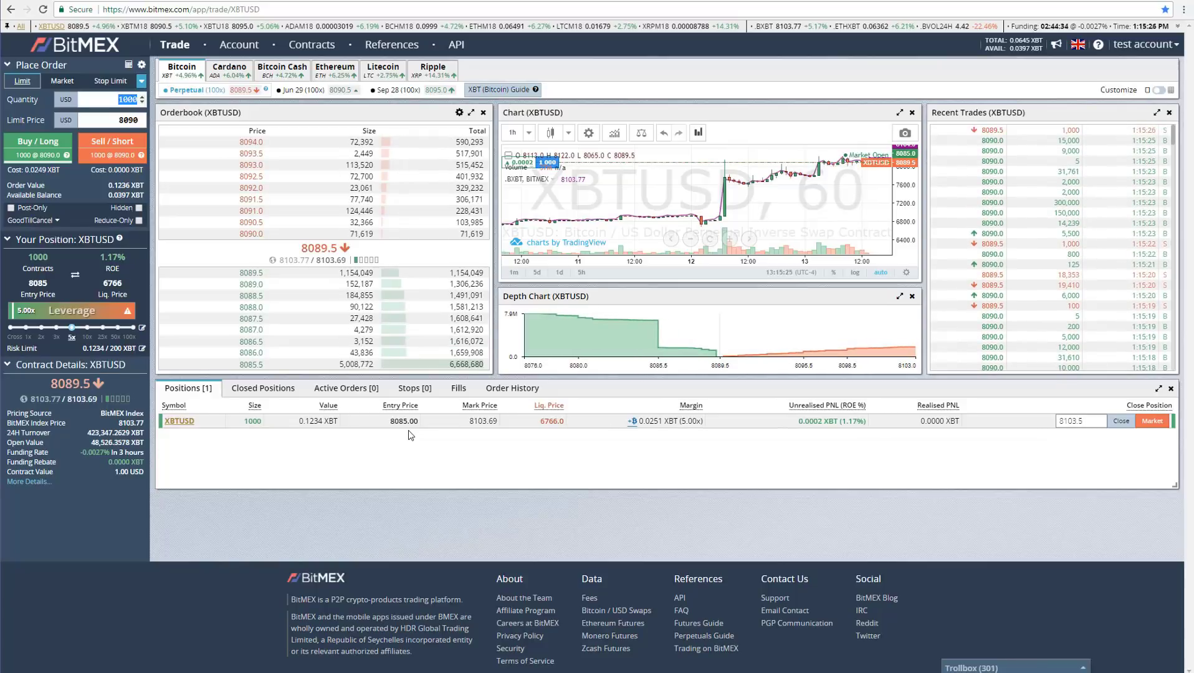
click(62, 81)
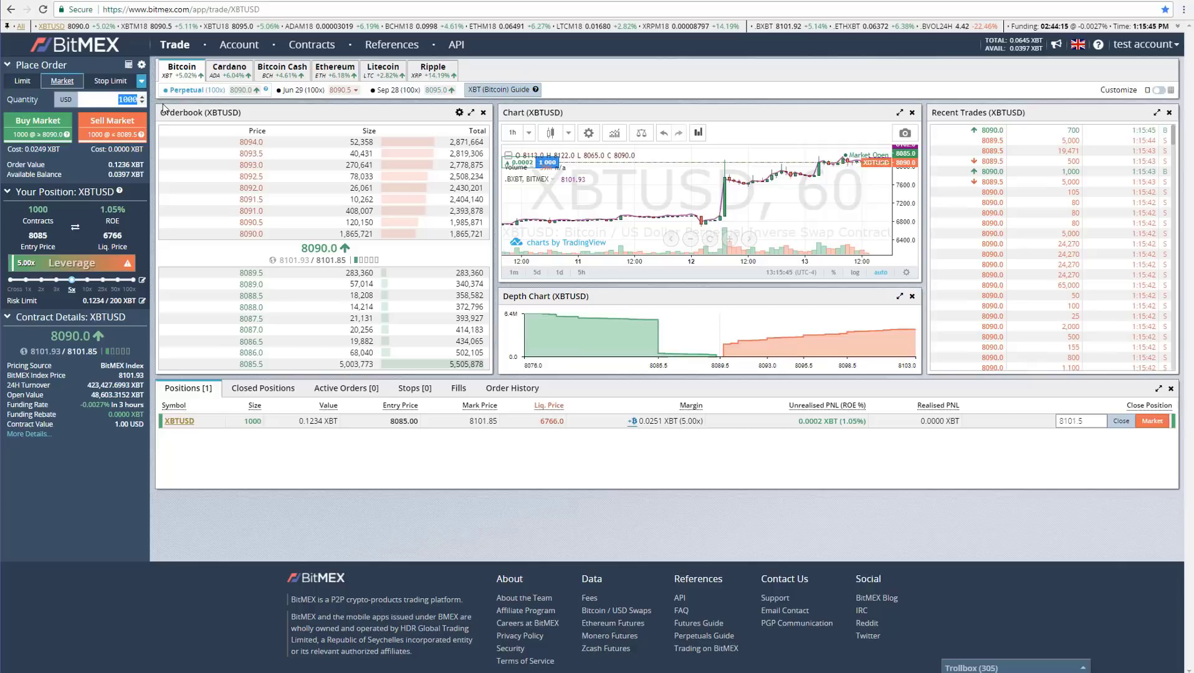
Market-buy 20 contracts, bringing the long to 1020 at an 8084.73 average entry.
click(81, 100)
text(2)
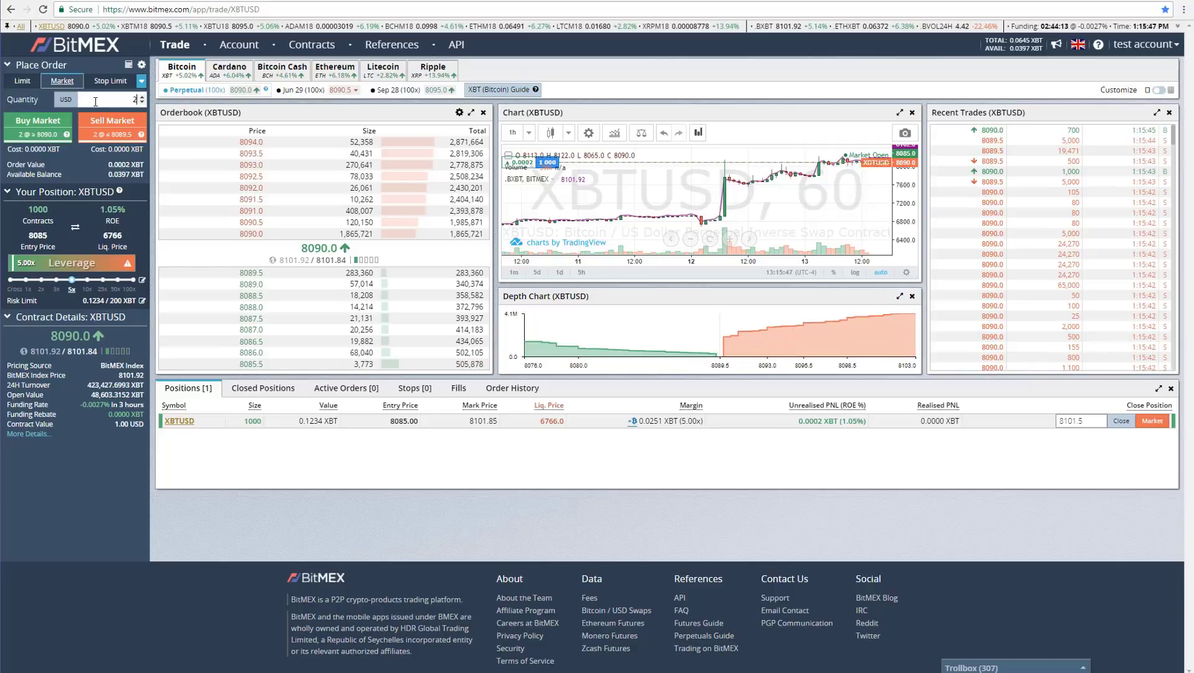
text(0)
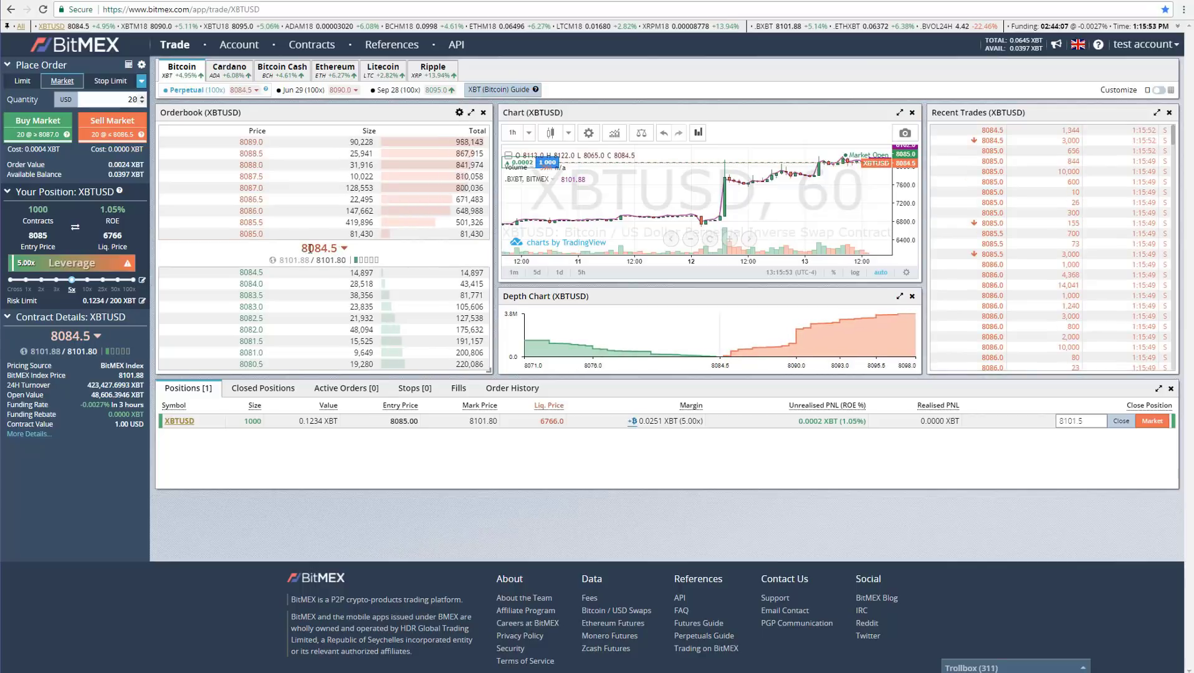
click(121, 104)
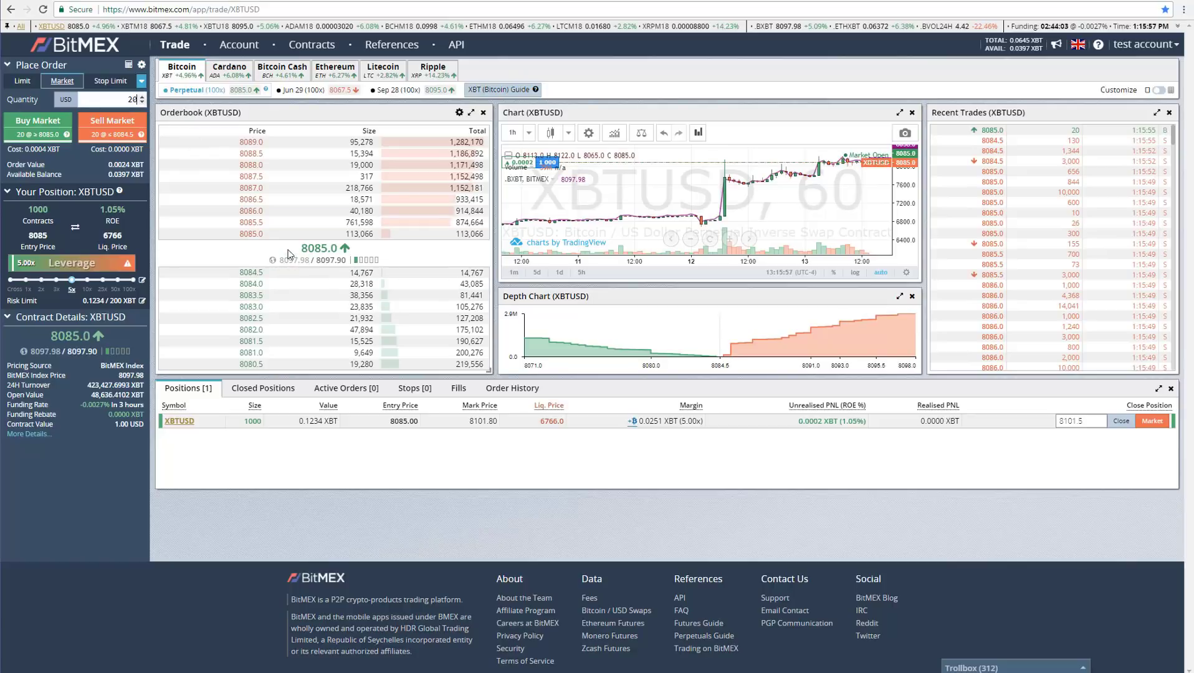
click(39, 124)
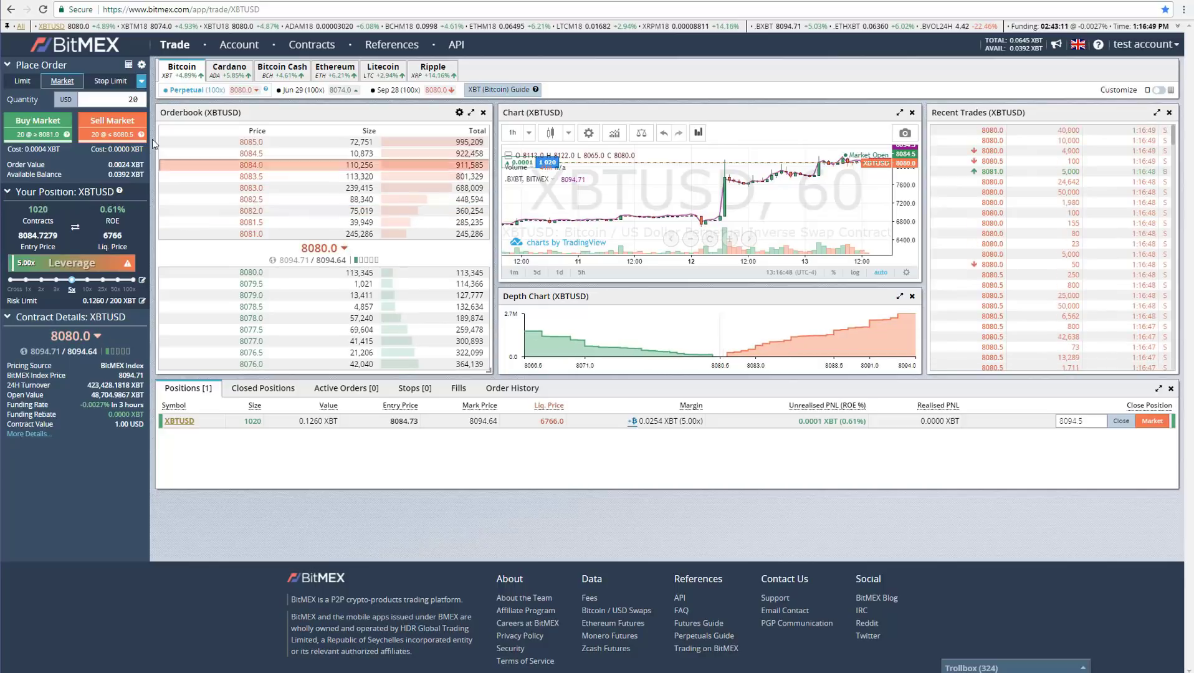
Choose a Take Profit Limit order with trigger price 9000 and limit price 8990.
click(141, 82)
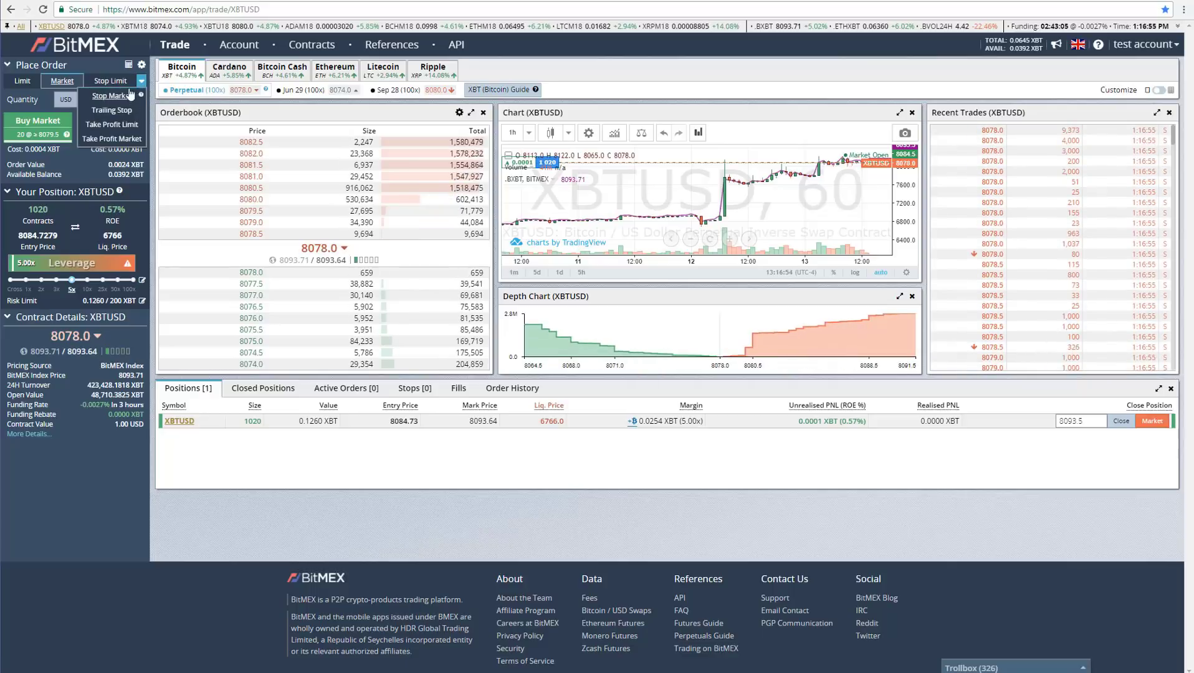
click(123, 126)
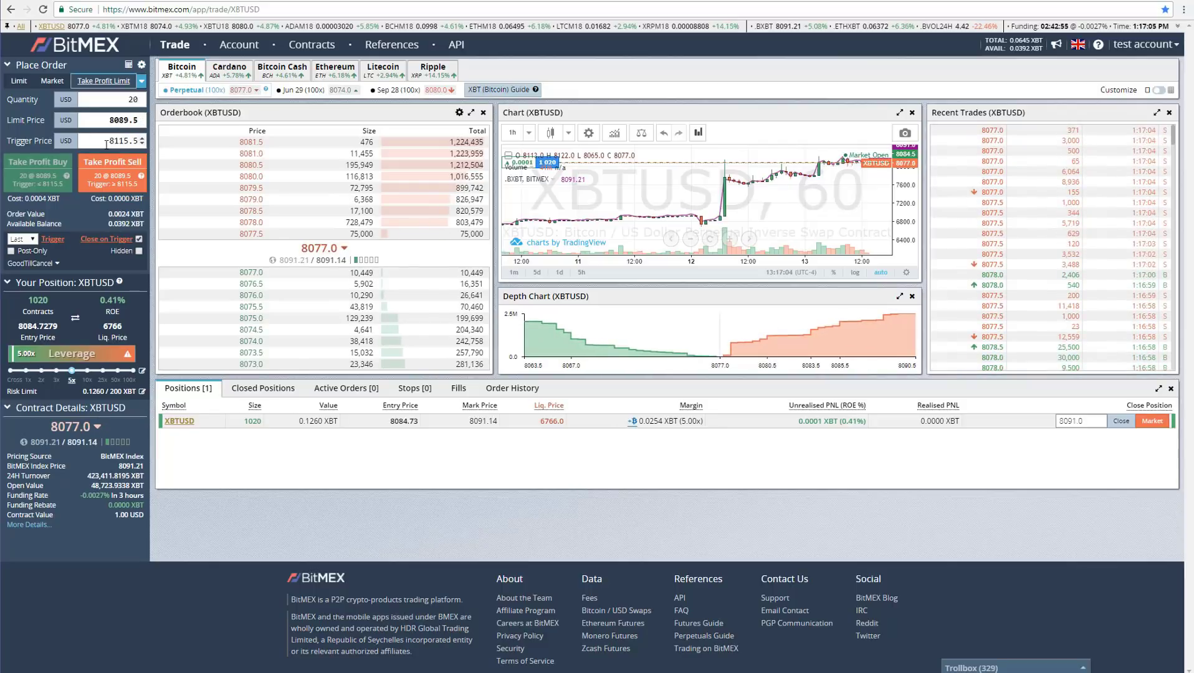
double_click(127, 144)
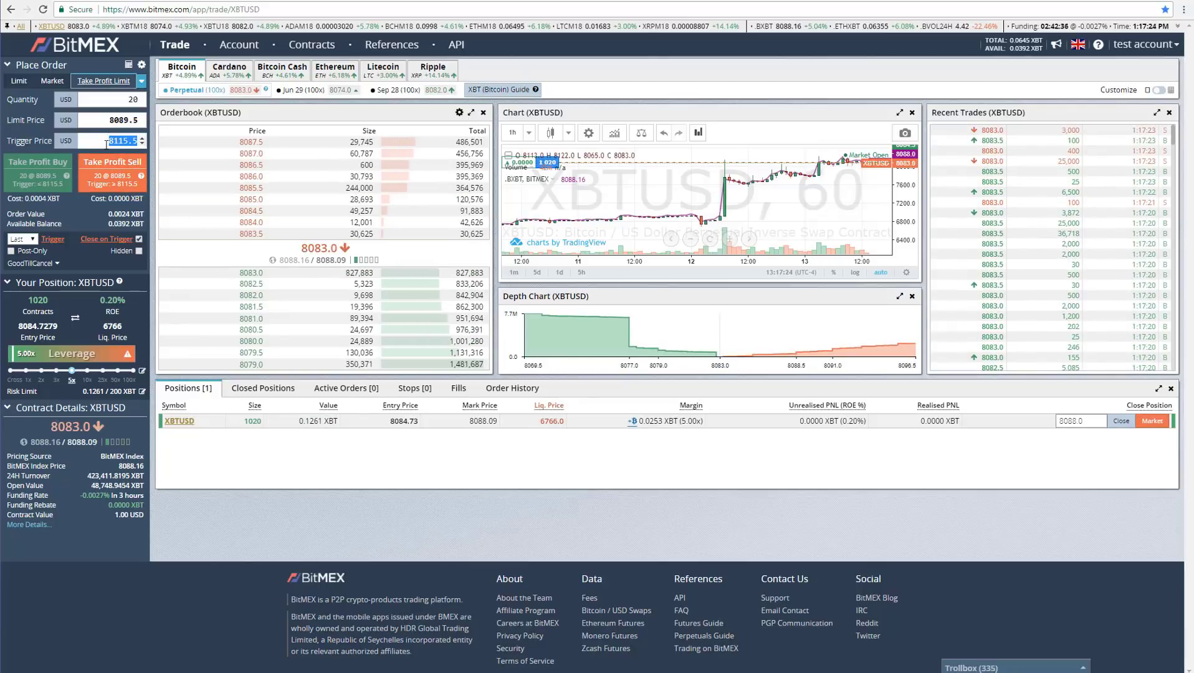
text(9000)
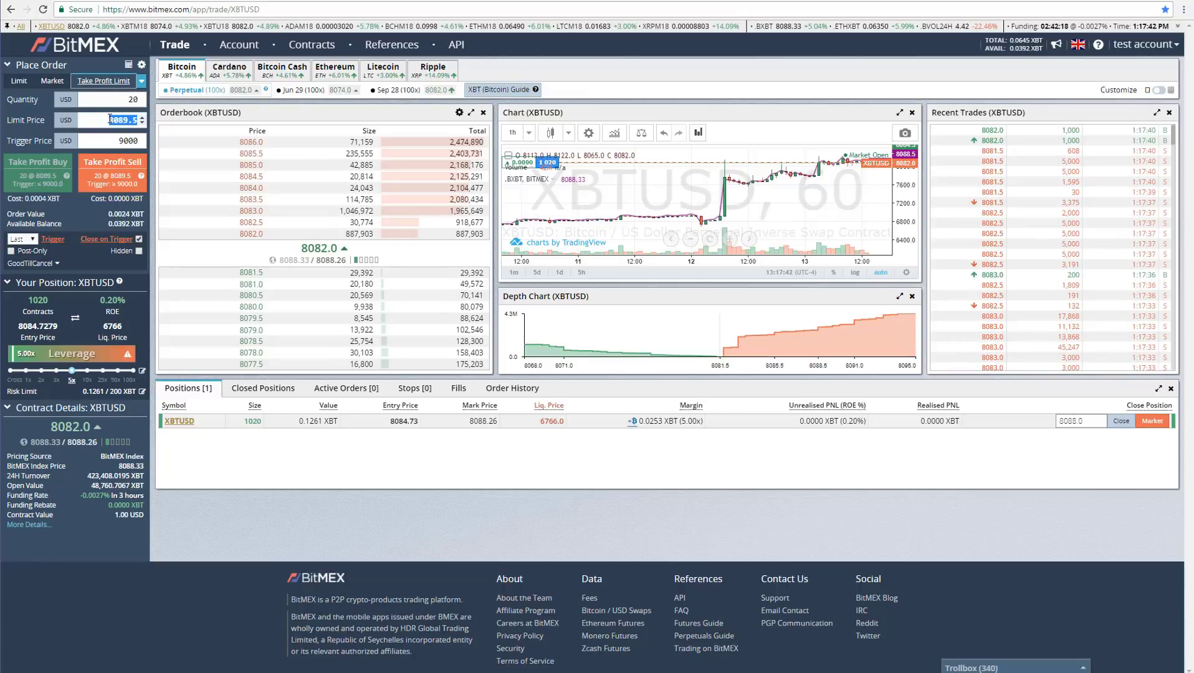
text(8990)
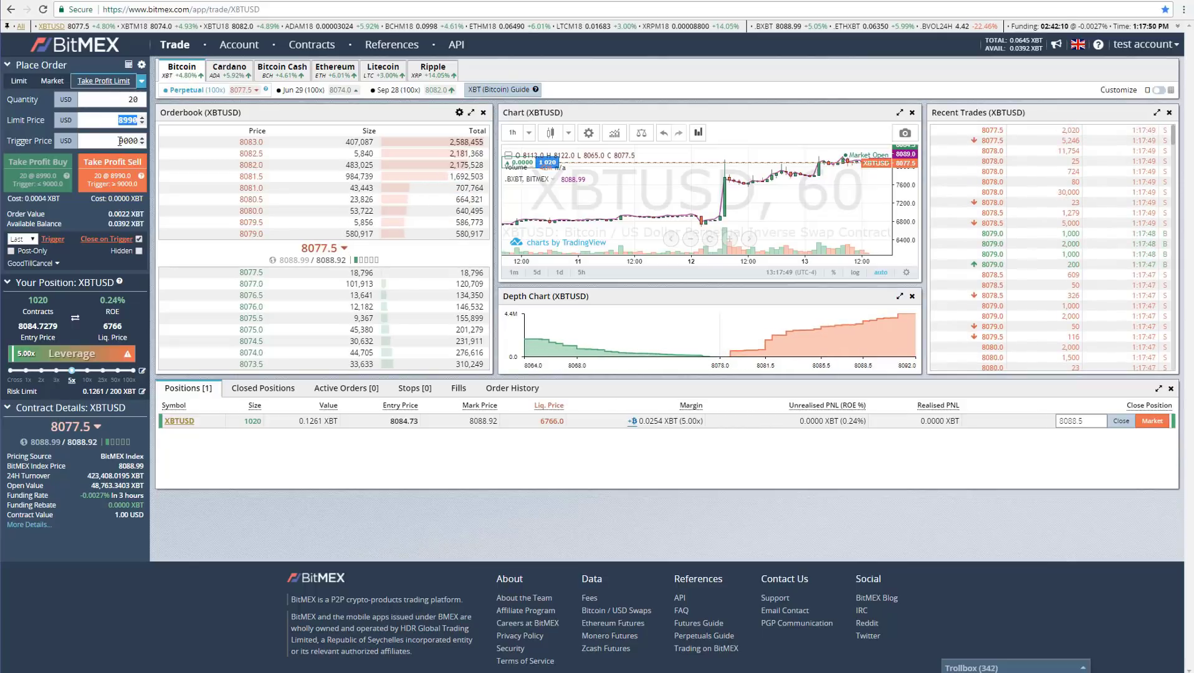
double_click(128, 142)
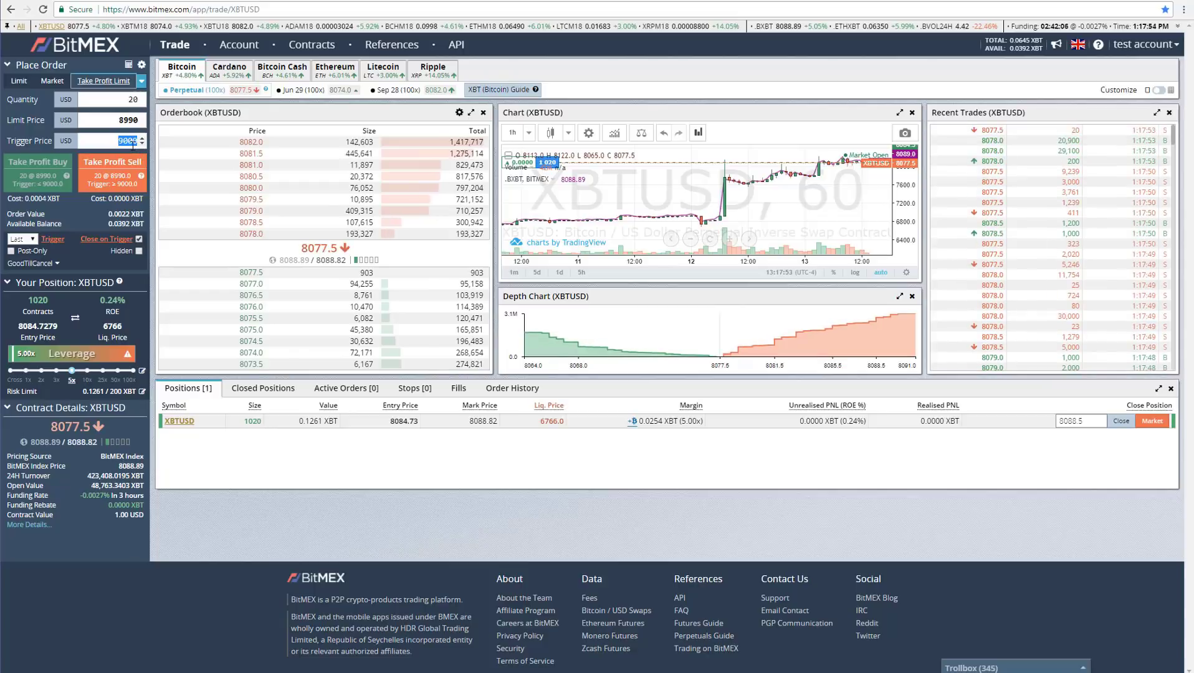
Change the take-profit order quantity from 20 to 1020 contracts.
click(119, 100)
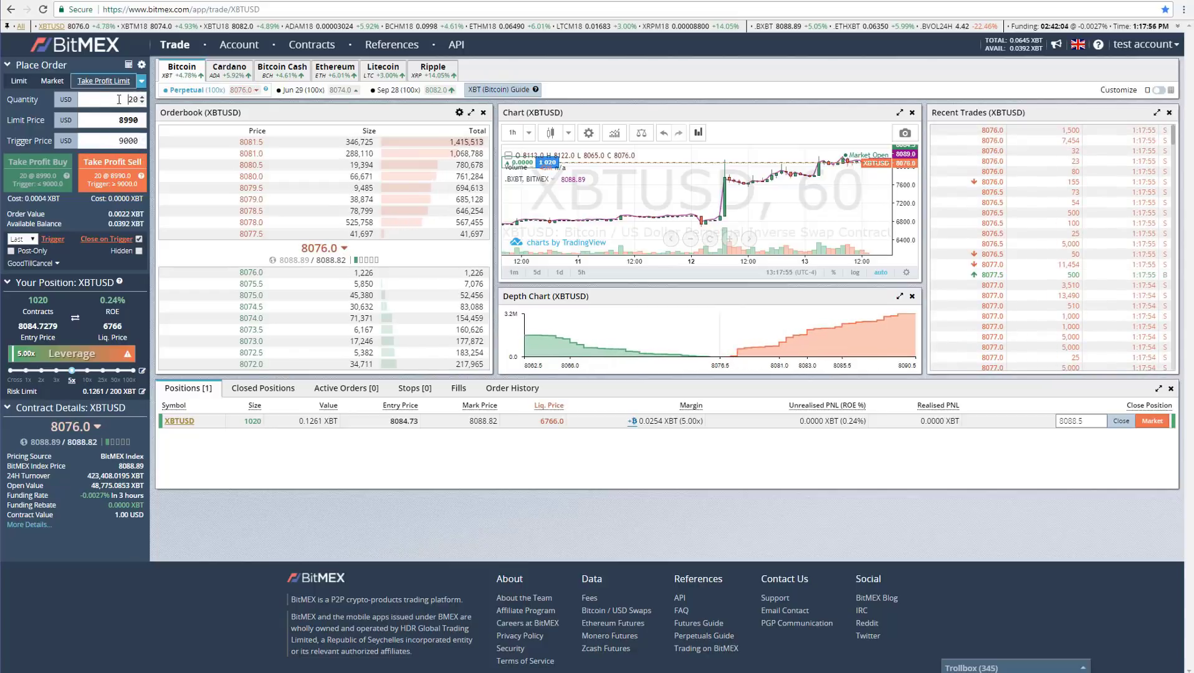
double_click(120, 100)
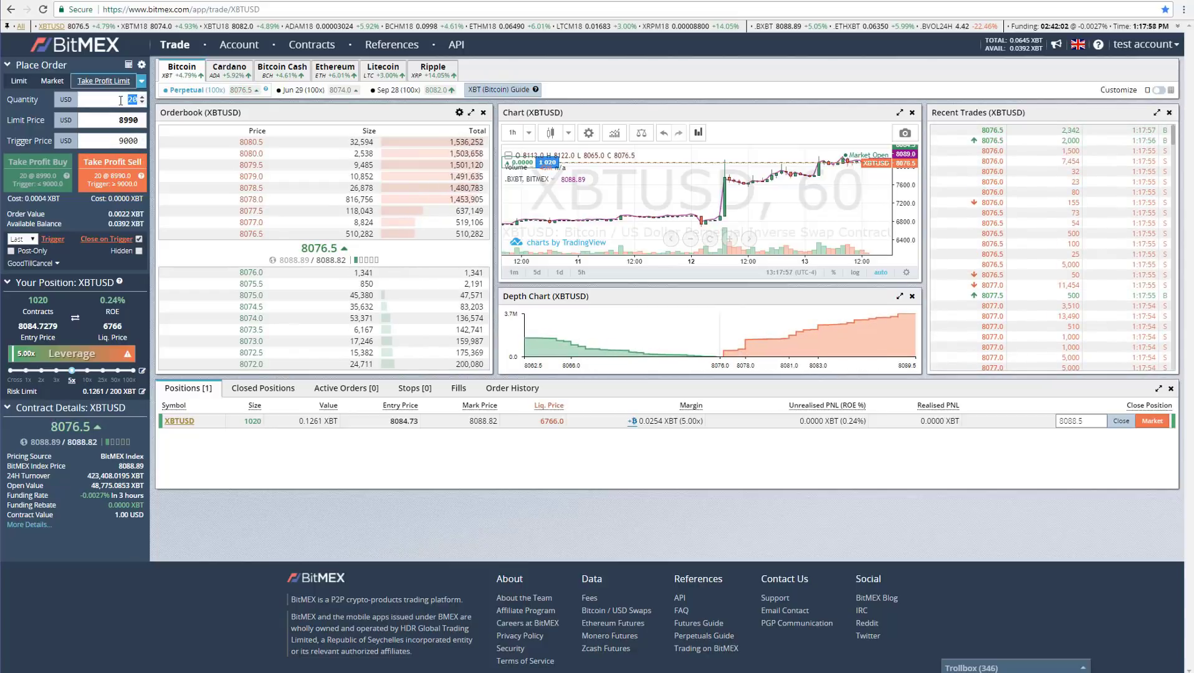
text(1025)
key(BackSpace)
text(0)
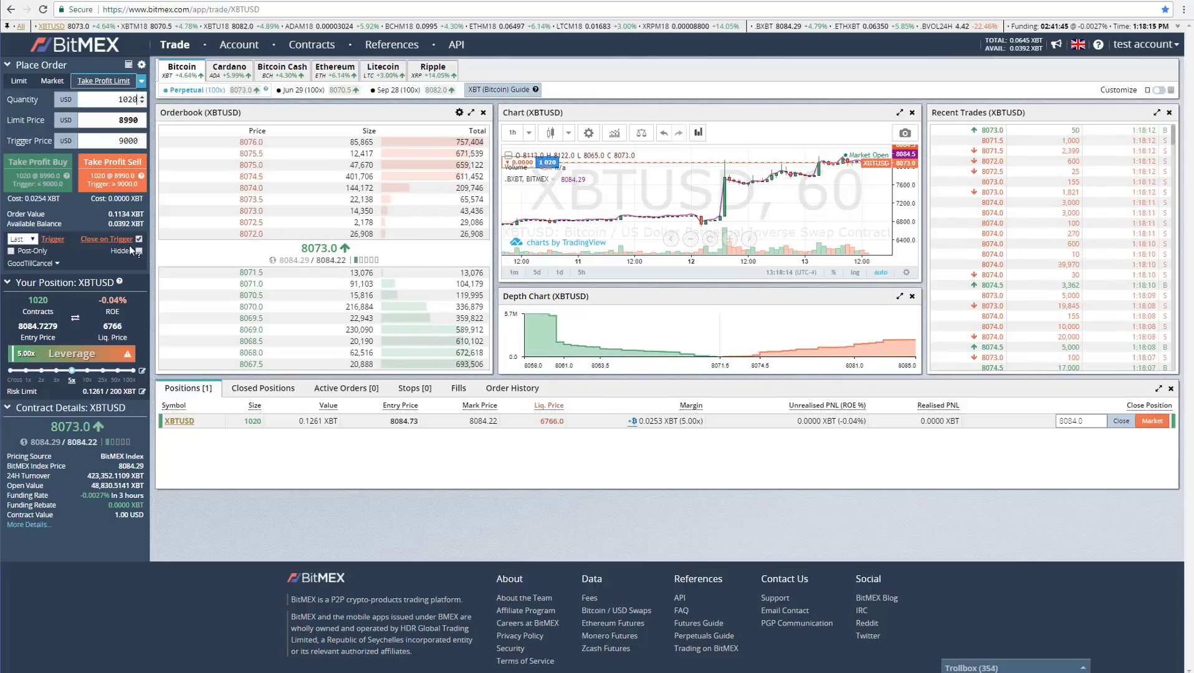
mouse_move(144, 249)
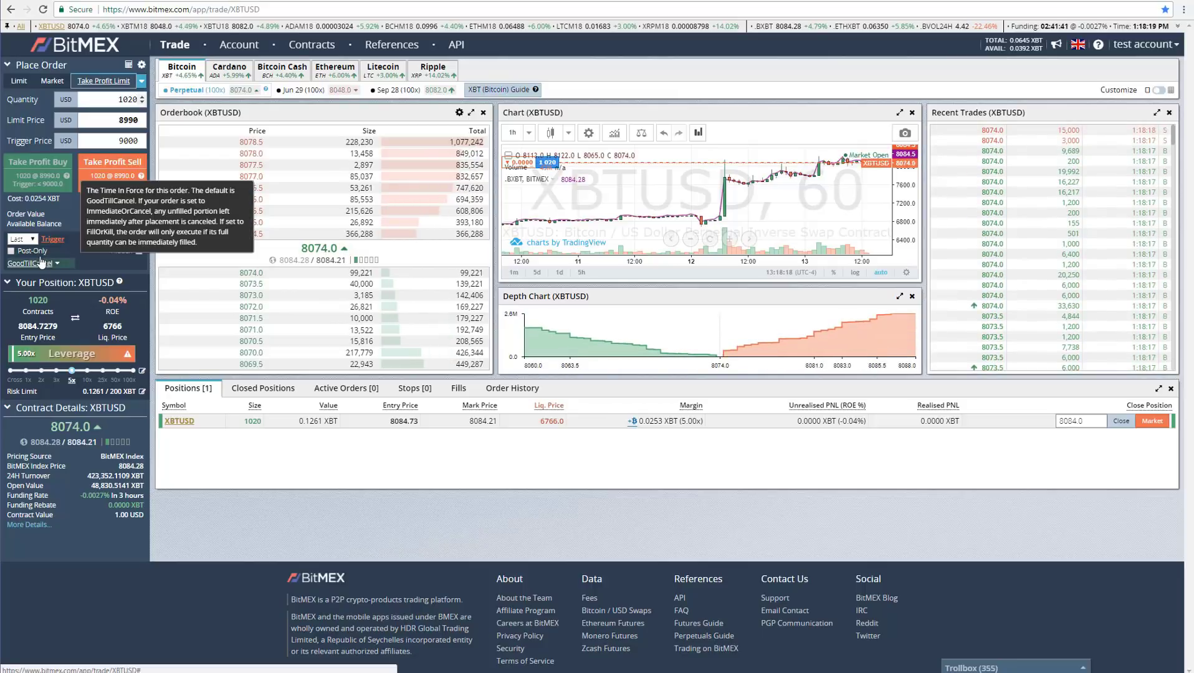
mouse_move(51, 255)
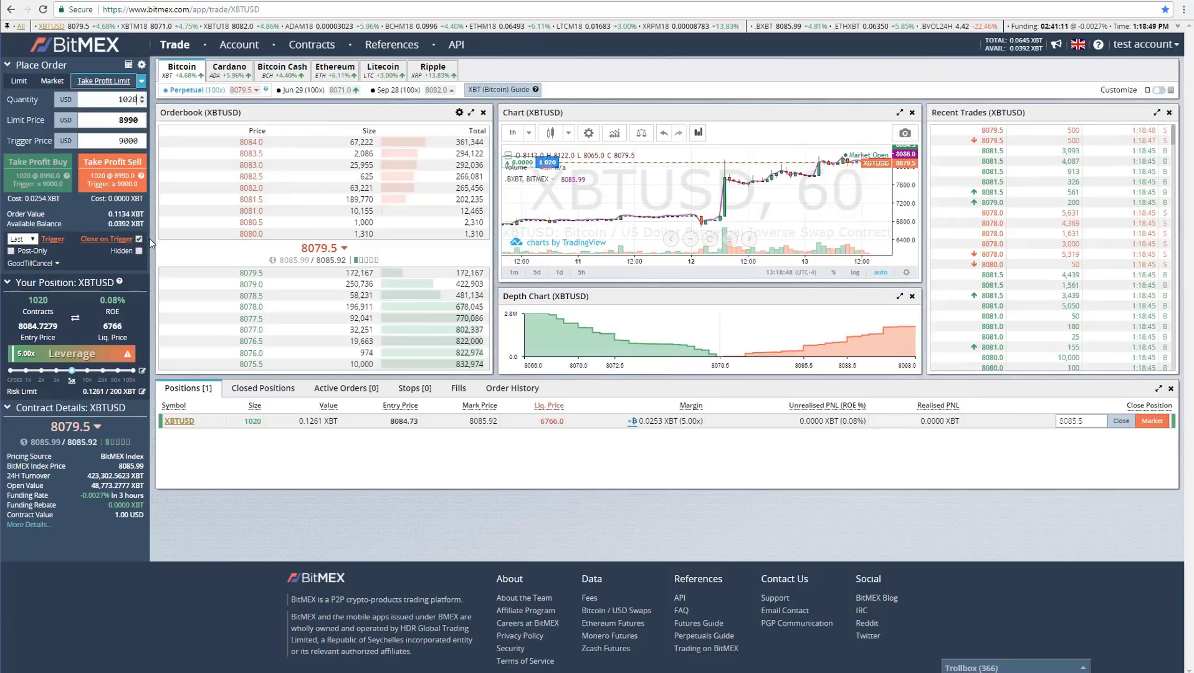
Submit and confirm the 1020-contract take-profit sell at 8990, then check it under Stops.
click(111, 181)
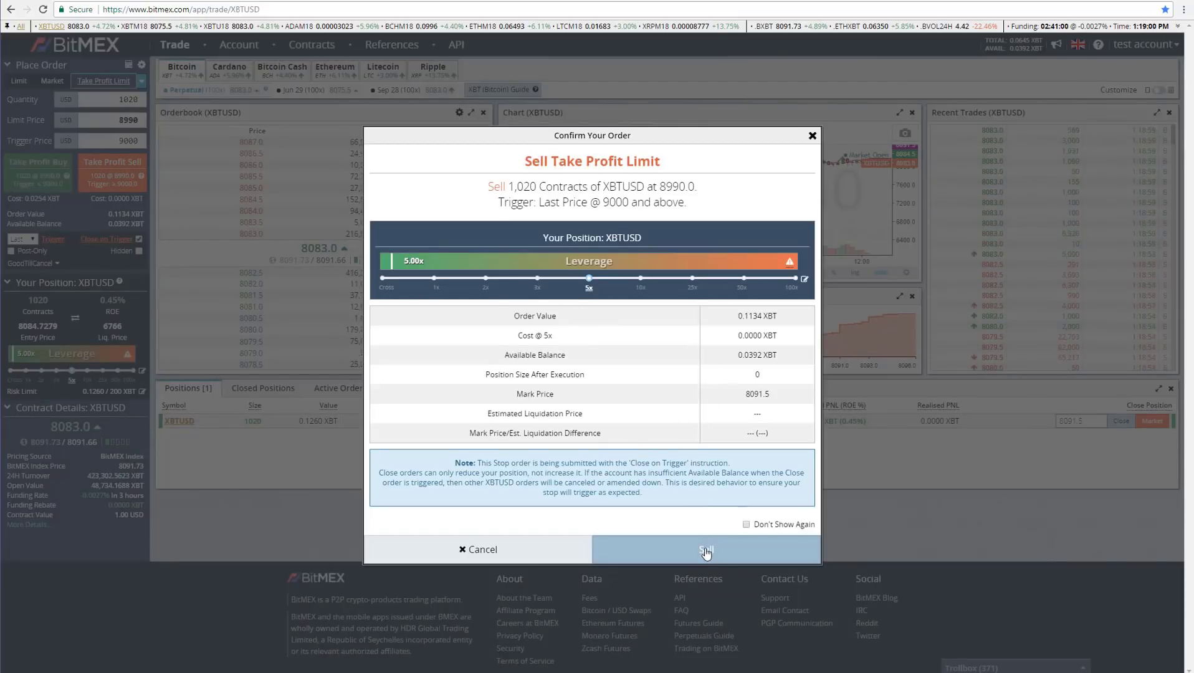
click(755, 544)
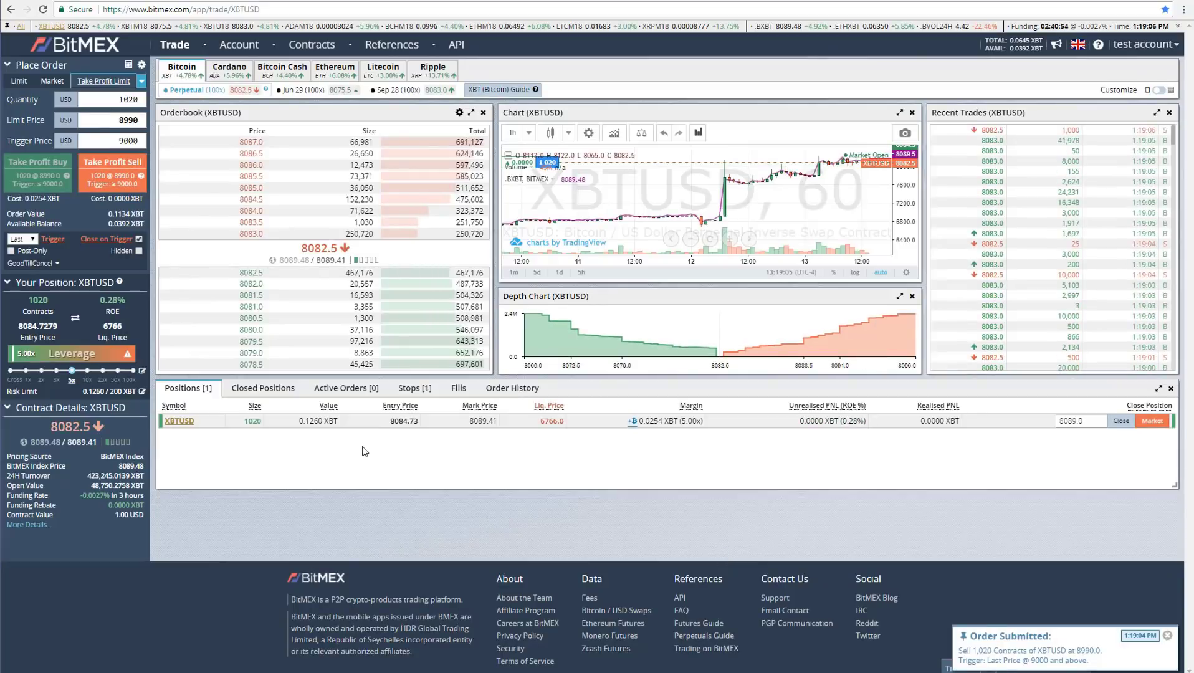
click(409, 390)
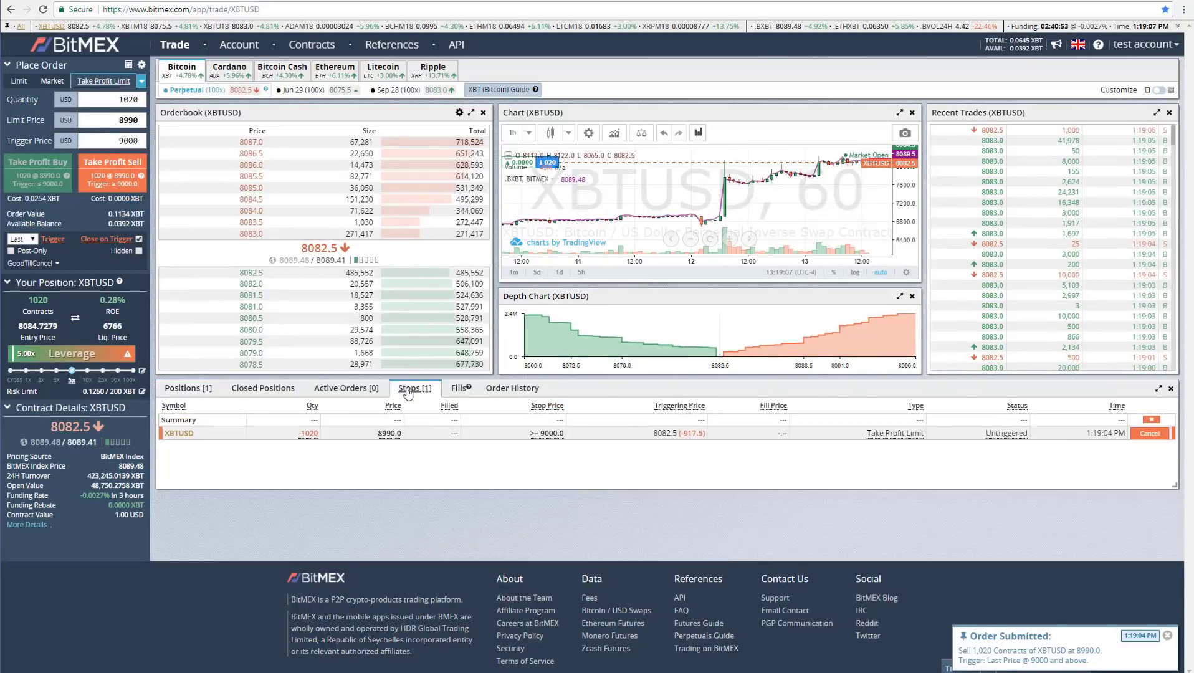
Amend the take-profit stop's trigger from 9000.0 to 8995, then cancel that stop order.
click(527, 438)
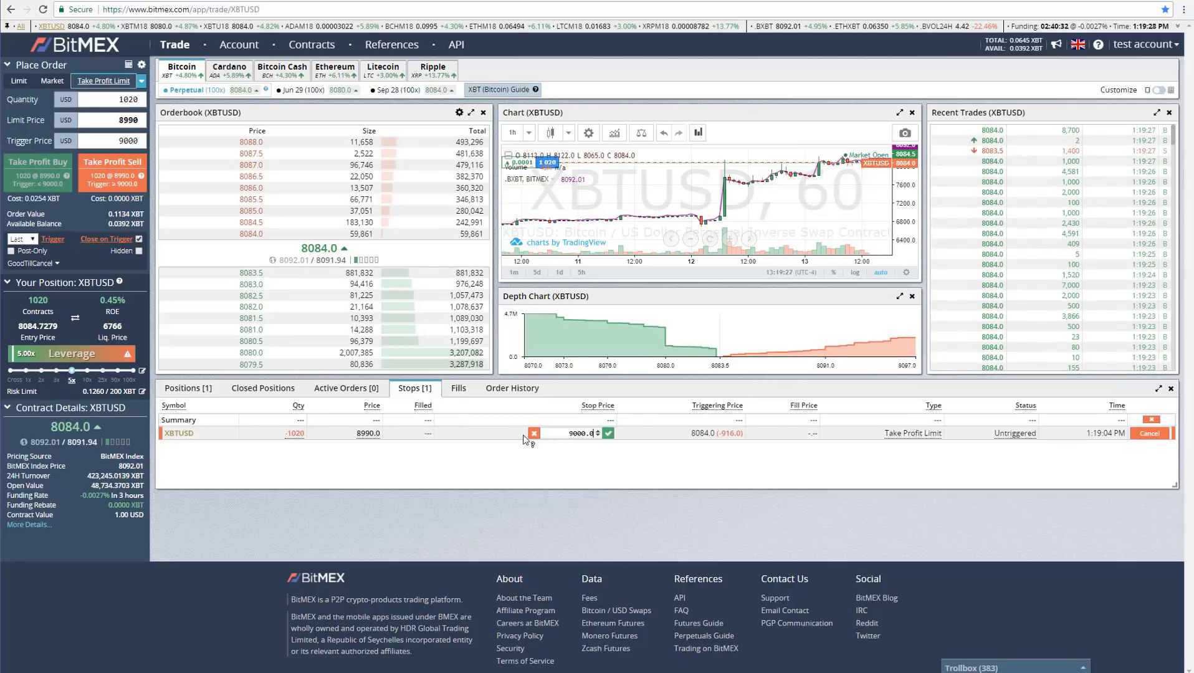
double_click(561, 436)
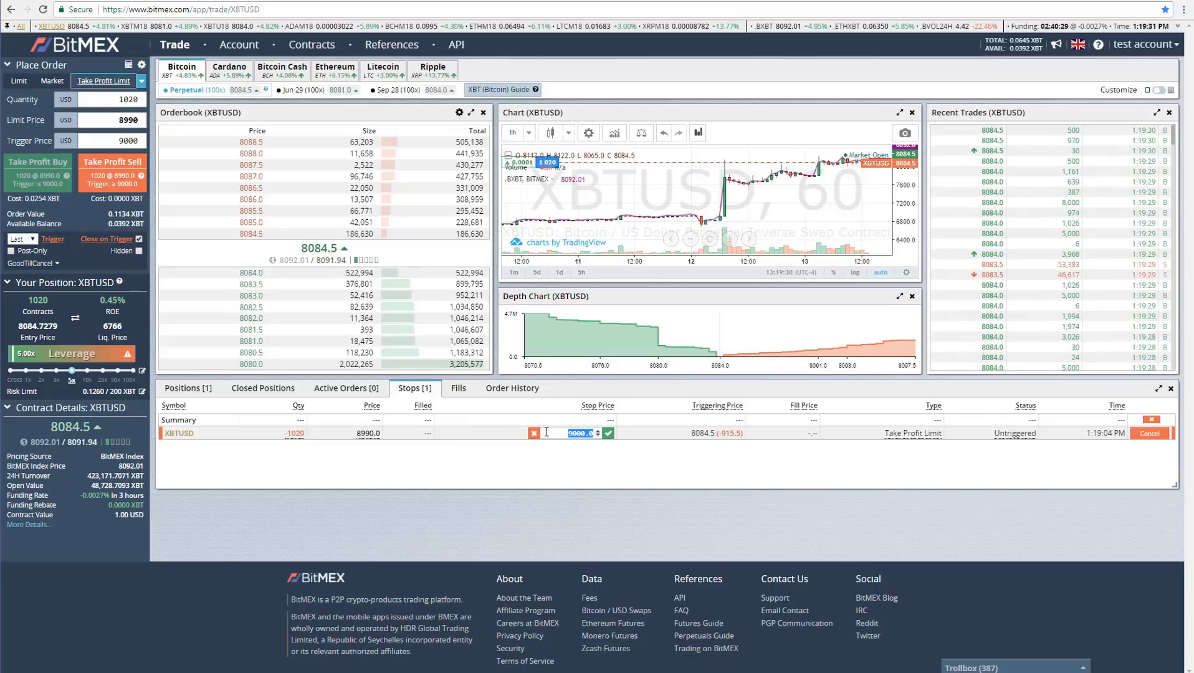
text(8995)
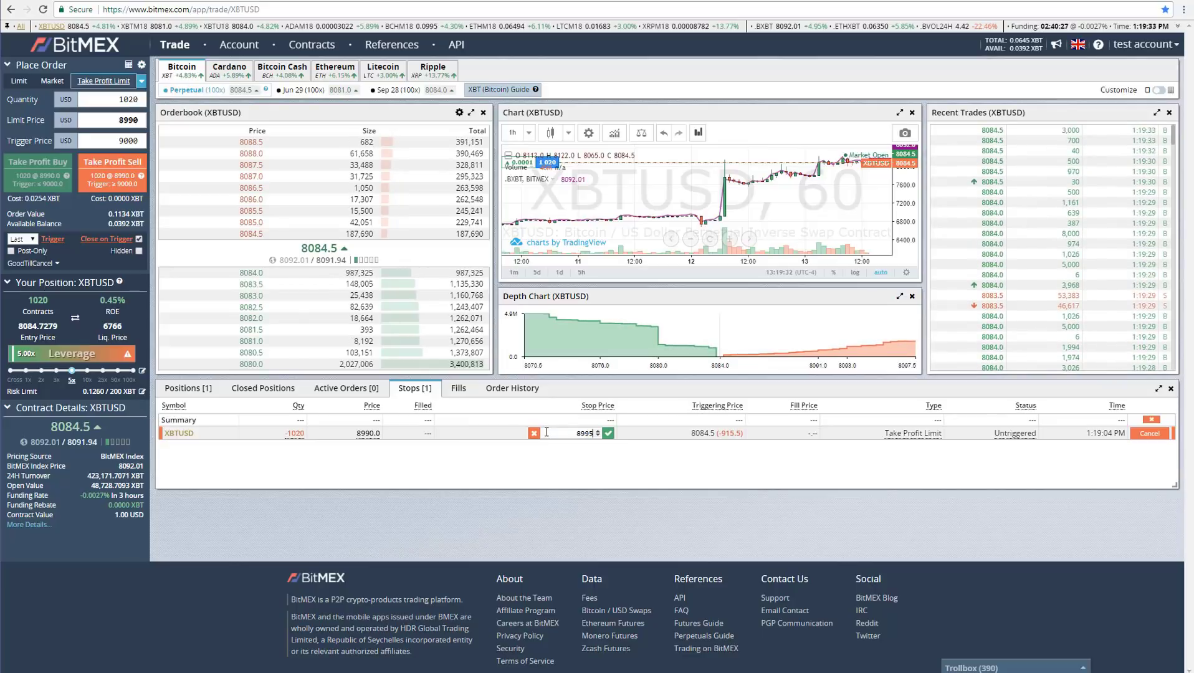
click(608, 433)
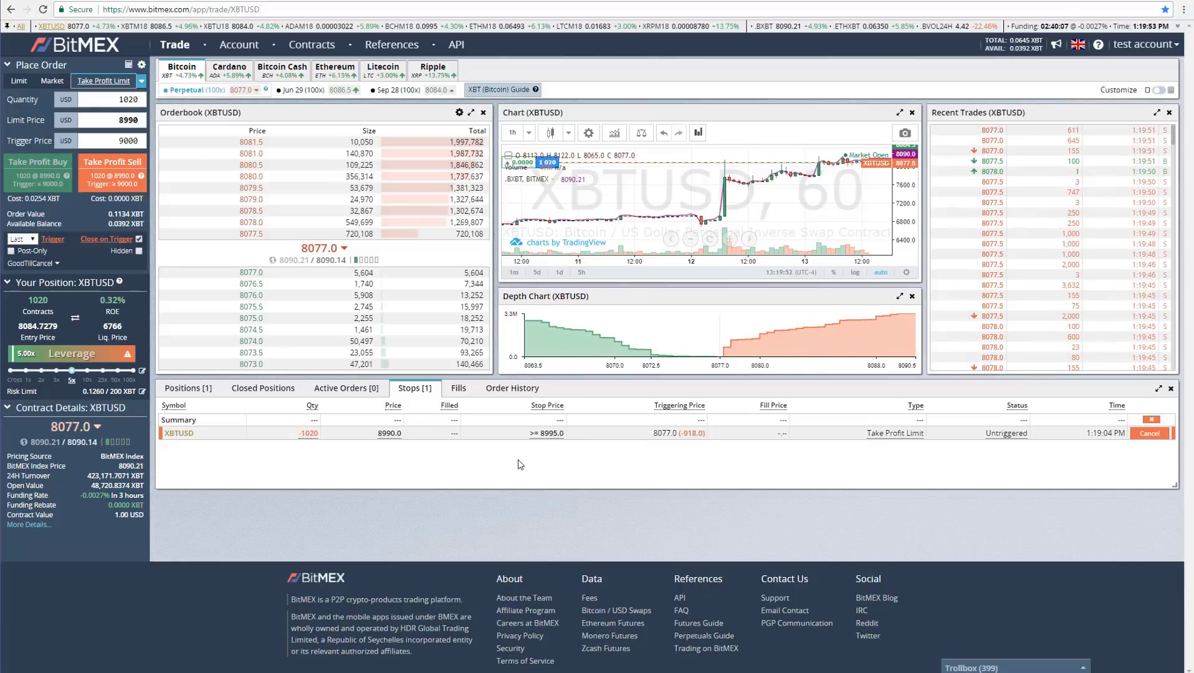
click(1150, 433)
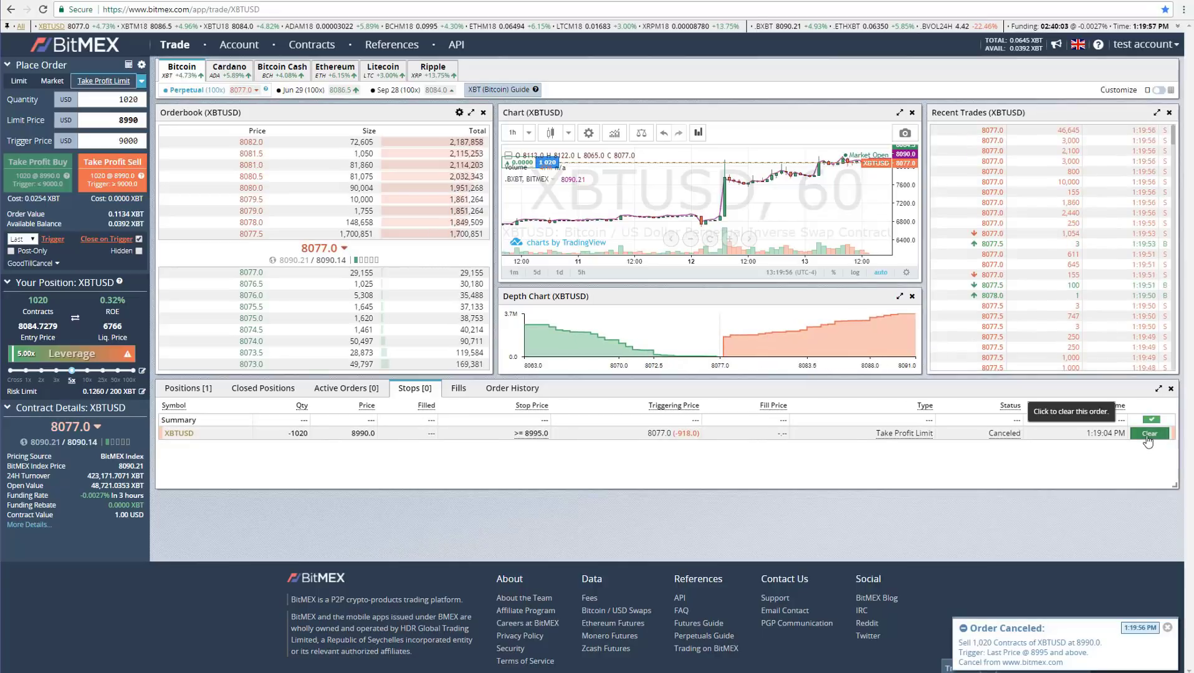
Place a Take Profit Market sell for 1020 XBTUSD contracts with trigger price 9000.0.
click(142, 81)
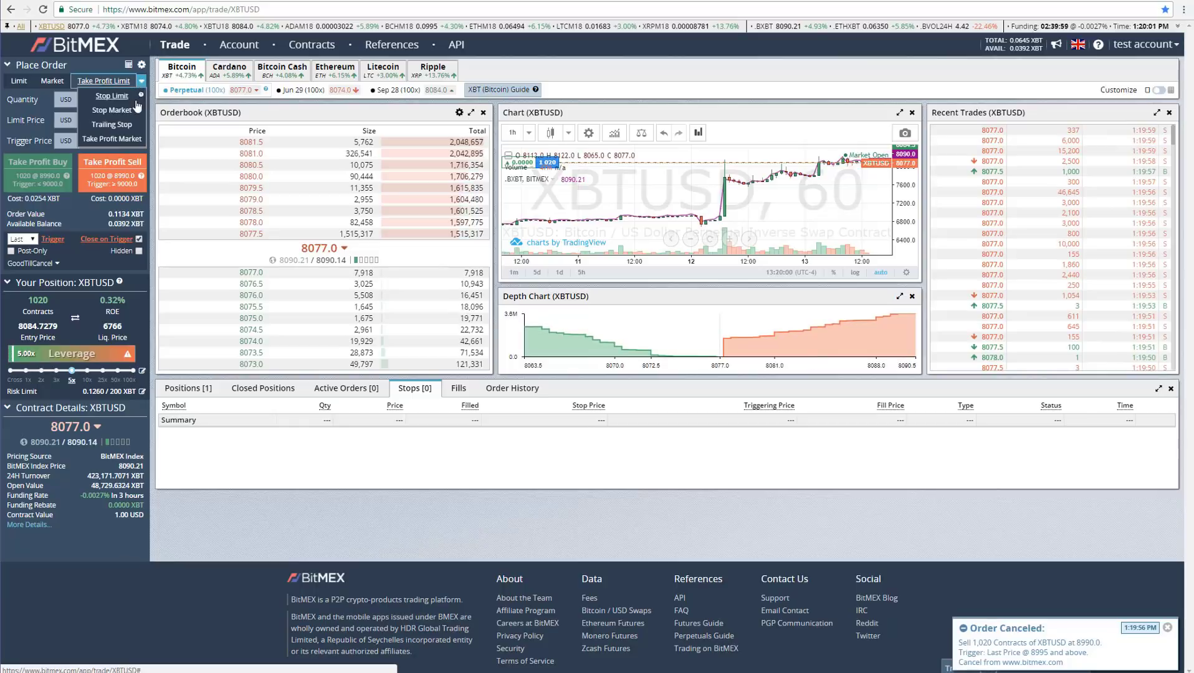
click(121, 139)
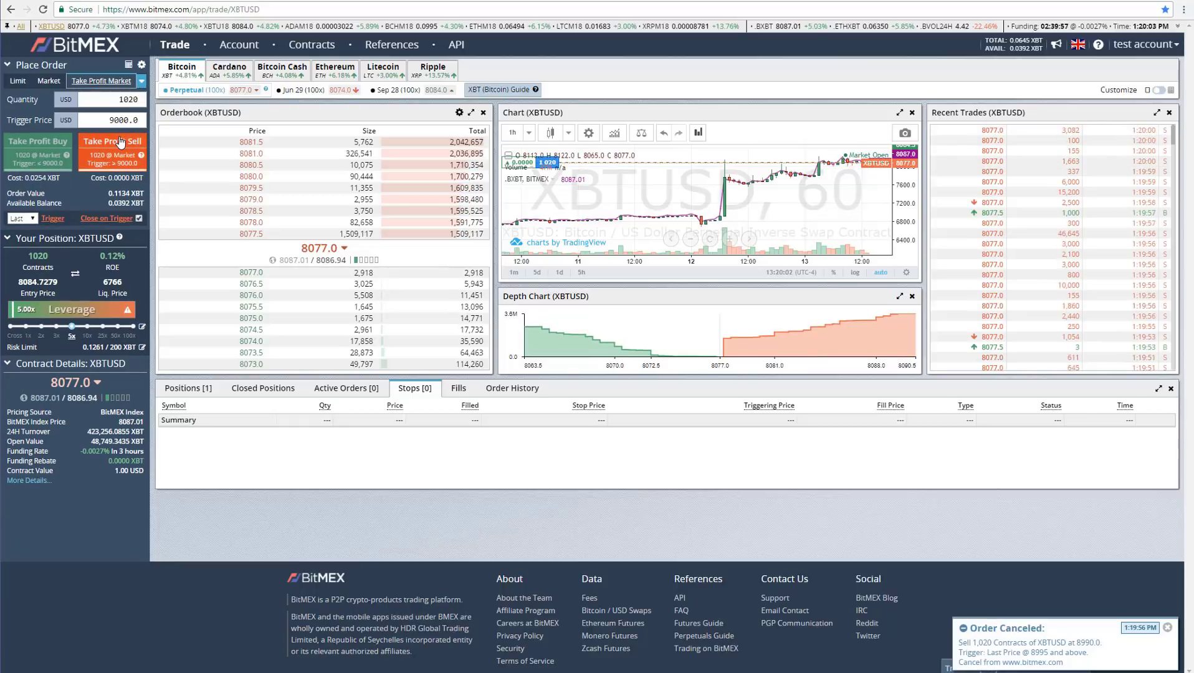
double_click(142, 122)
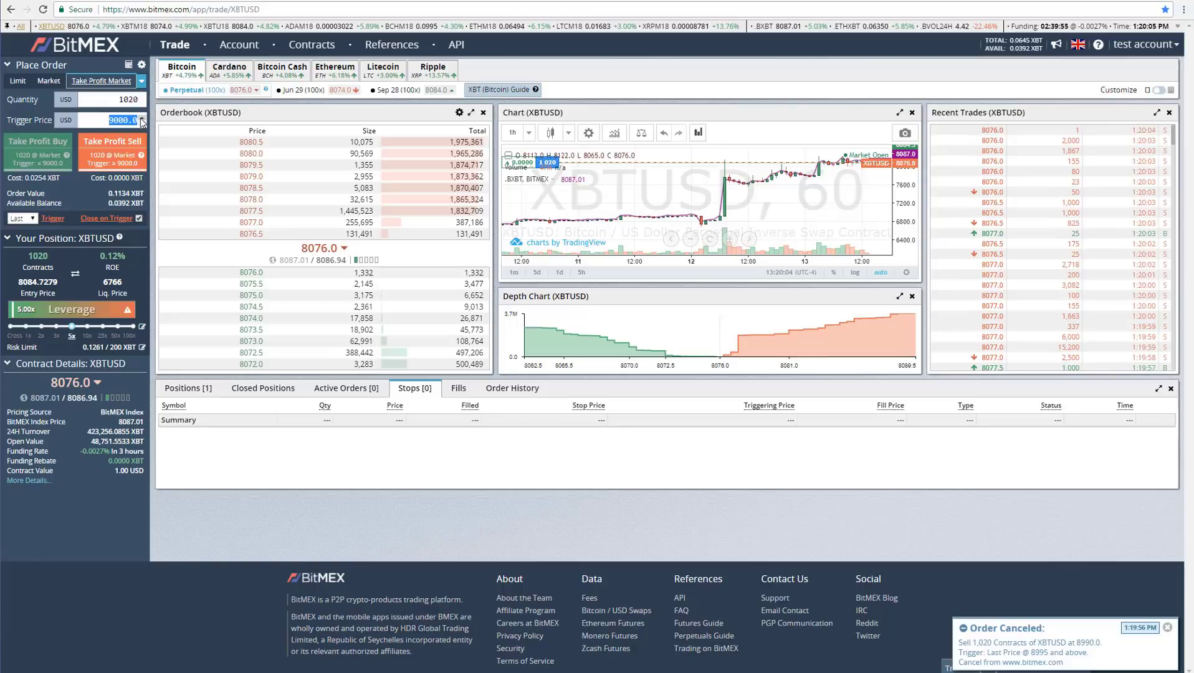
click(106, 119)
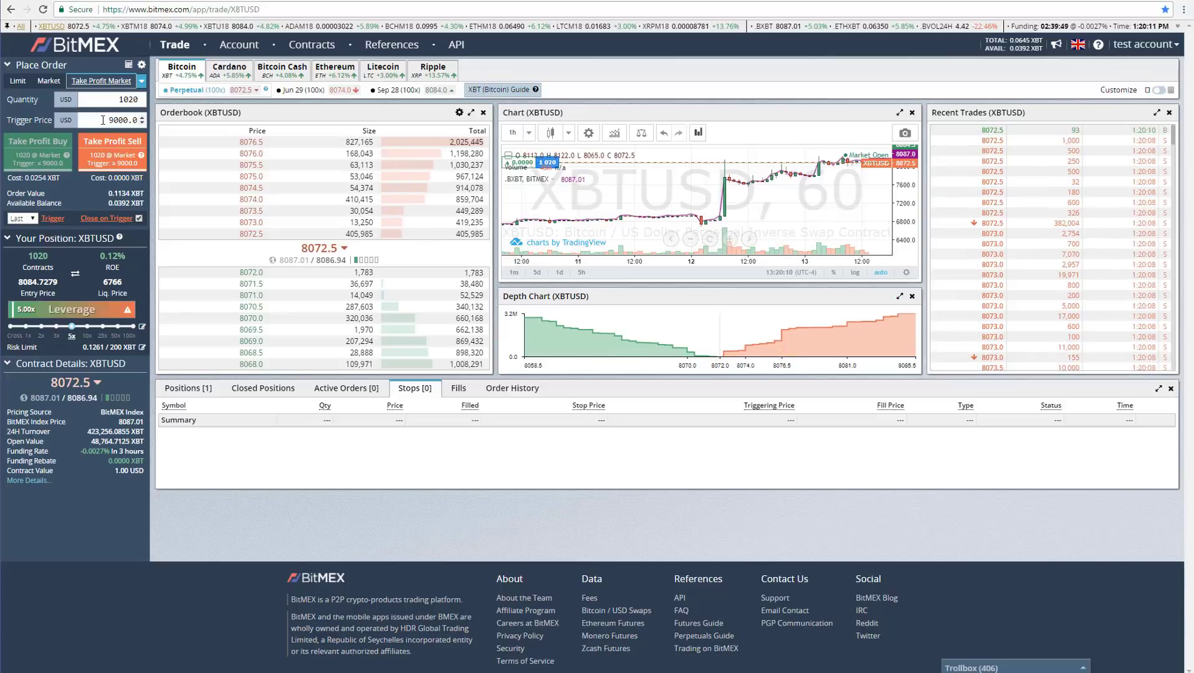
key(shift+Tab)
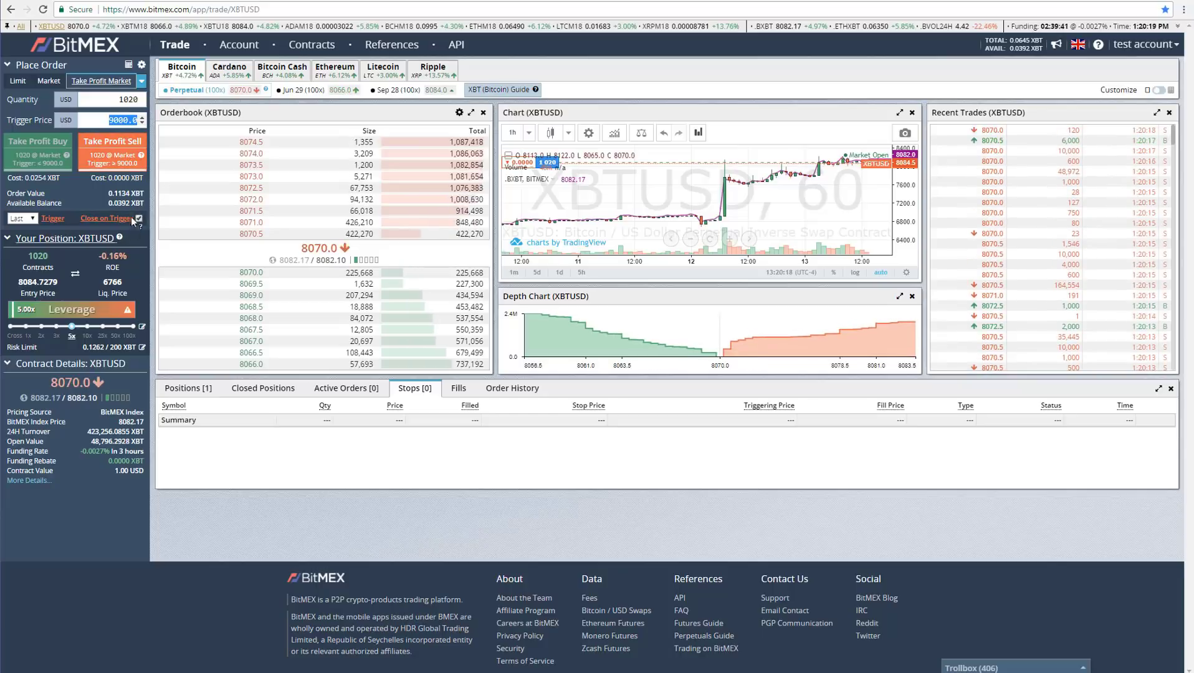
click(119, 159)
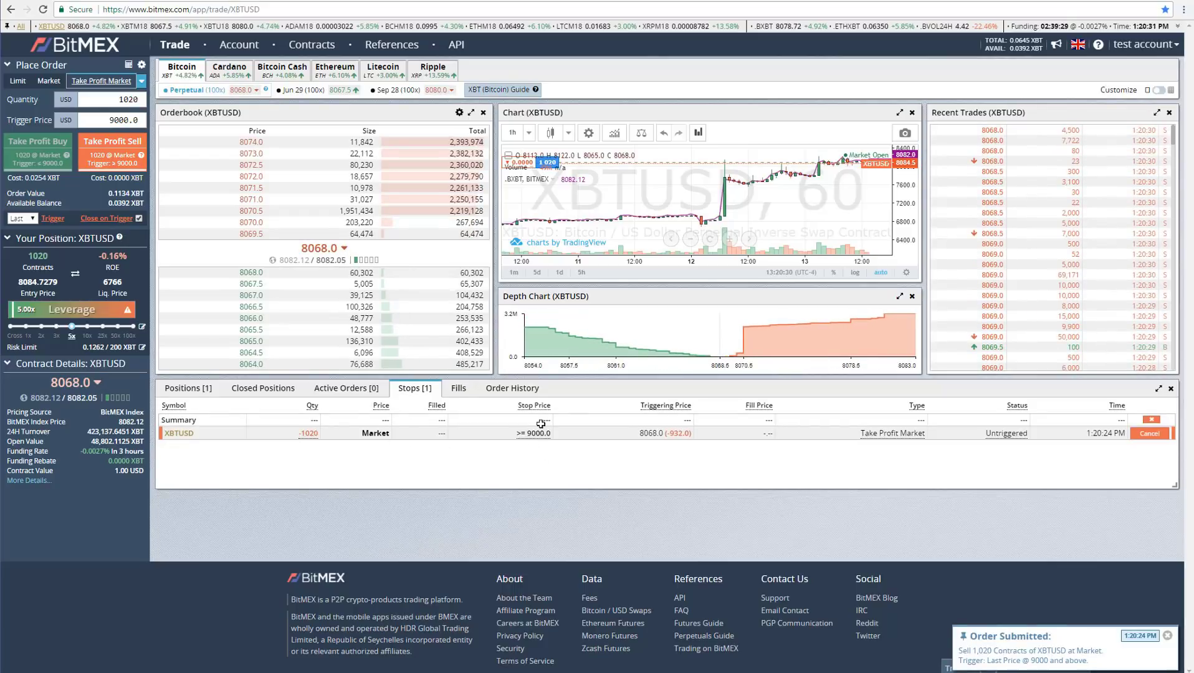
Switch the order form to Stop Limit and set the stop price to 7500.
click(190, 390)
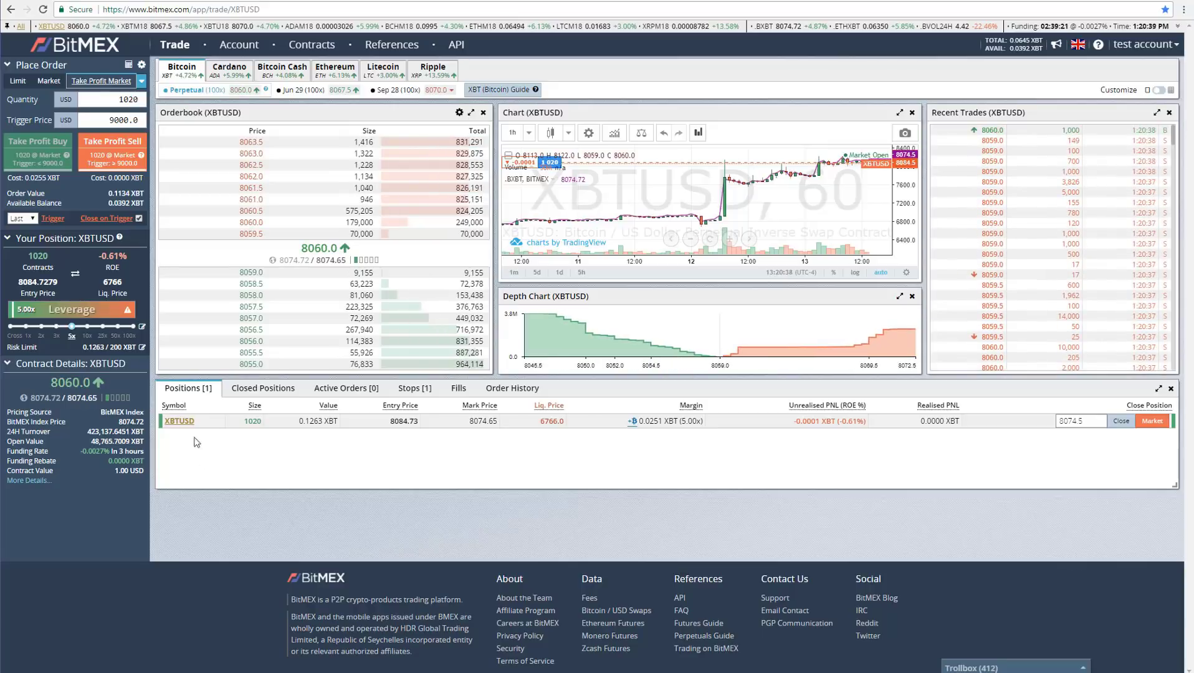
click(142, 82)
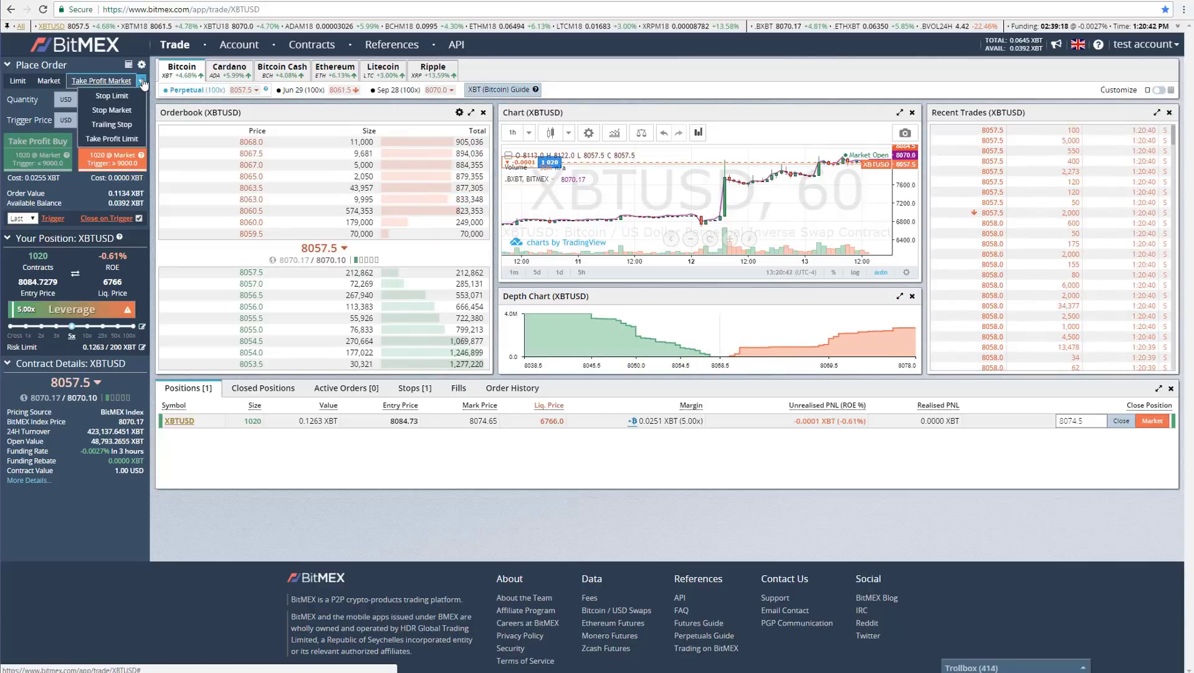
click(110, 98)
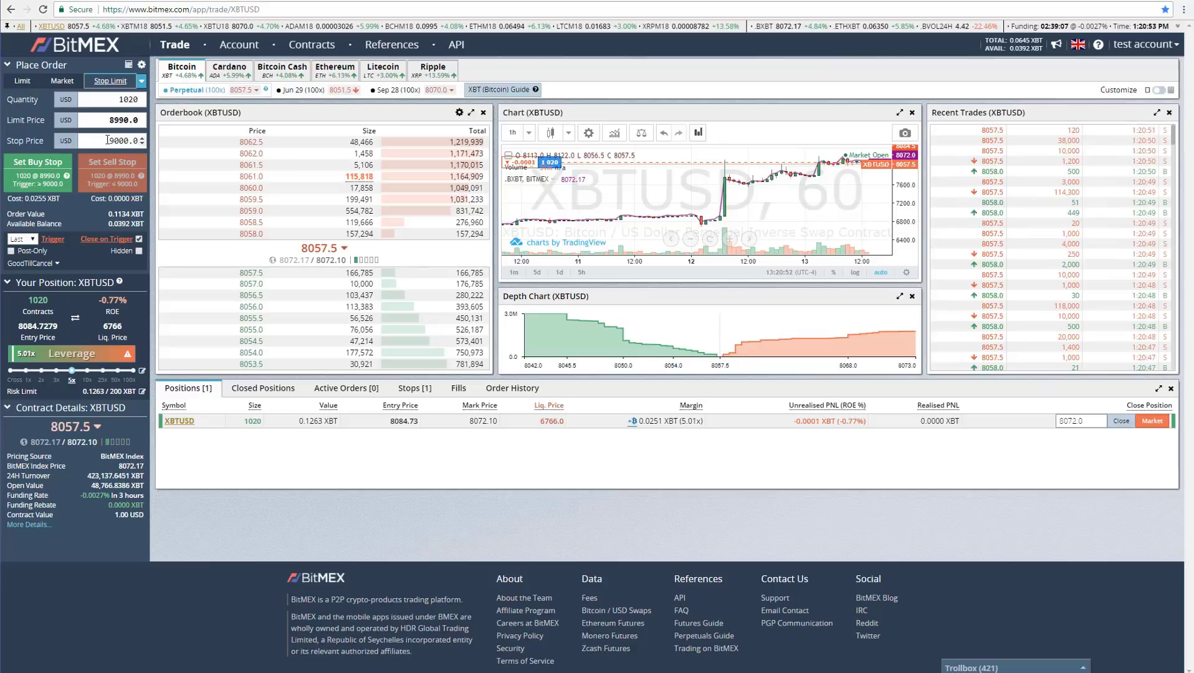
double_click(111, 141)
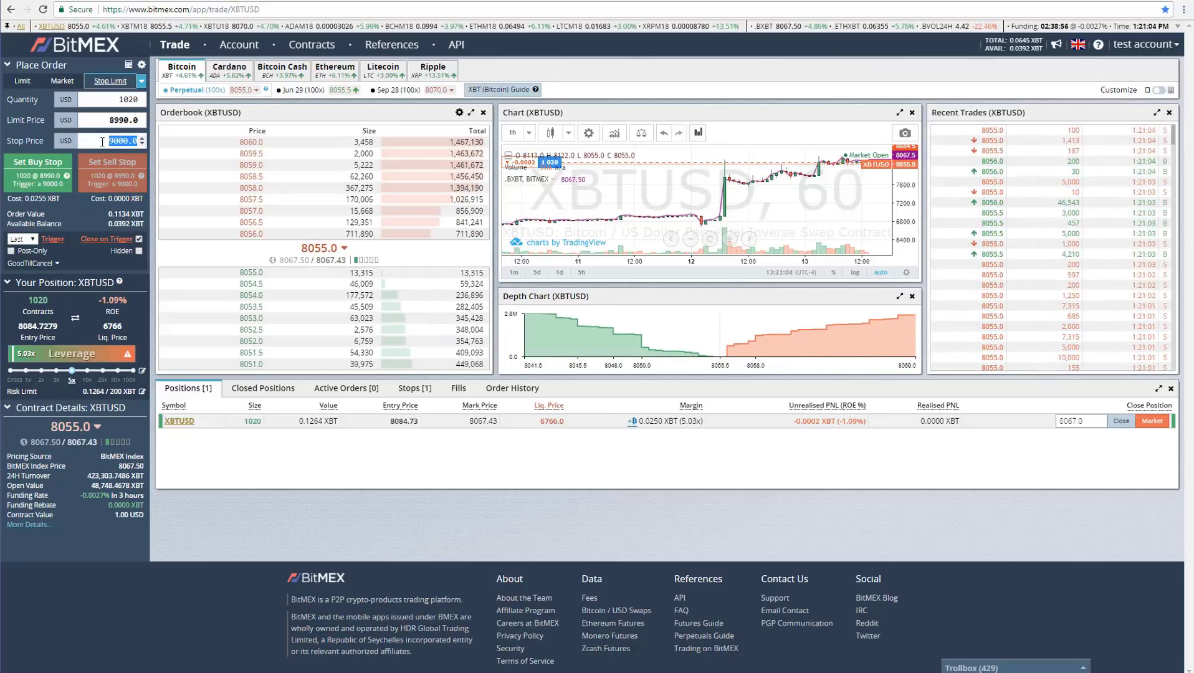
text(7500)
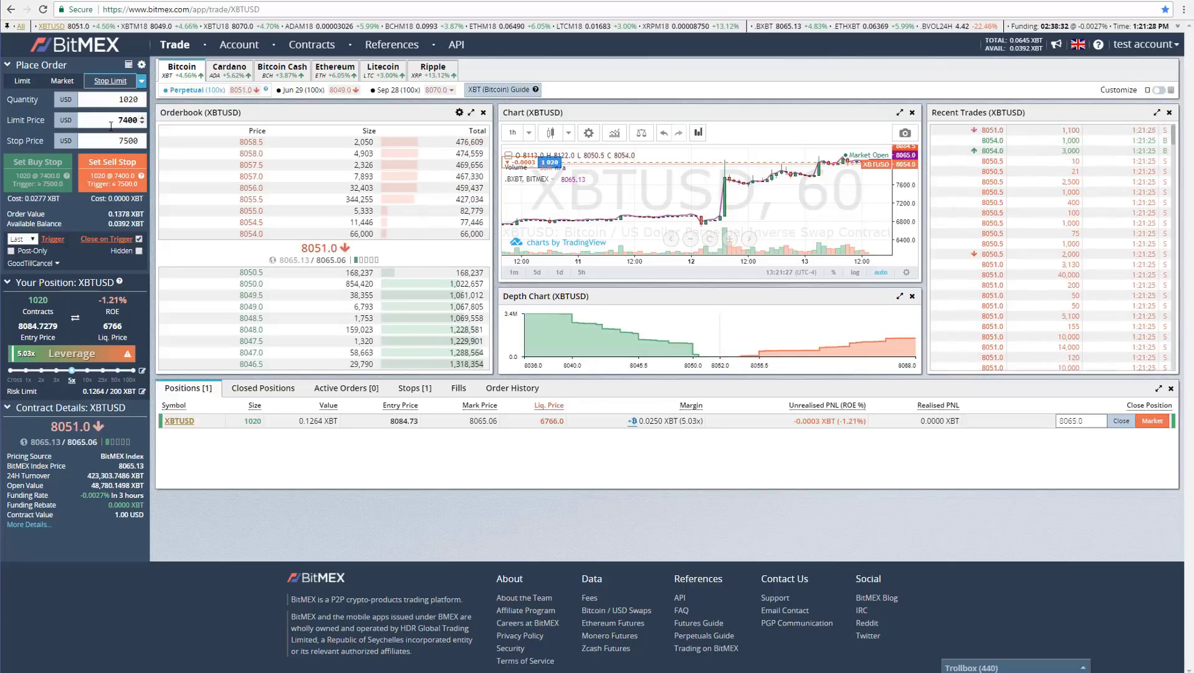
Submit and confirm the 1020-contract stop-limit sell at limit 7400, then check Stops.
click(123, 99)
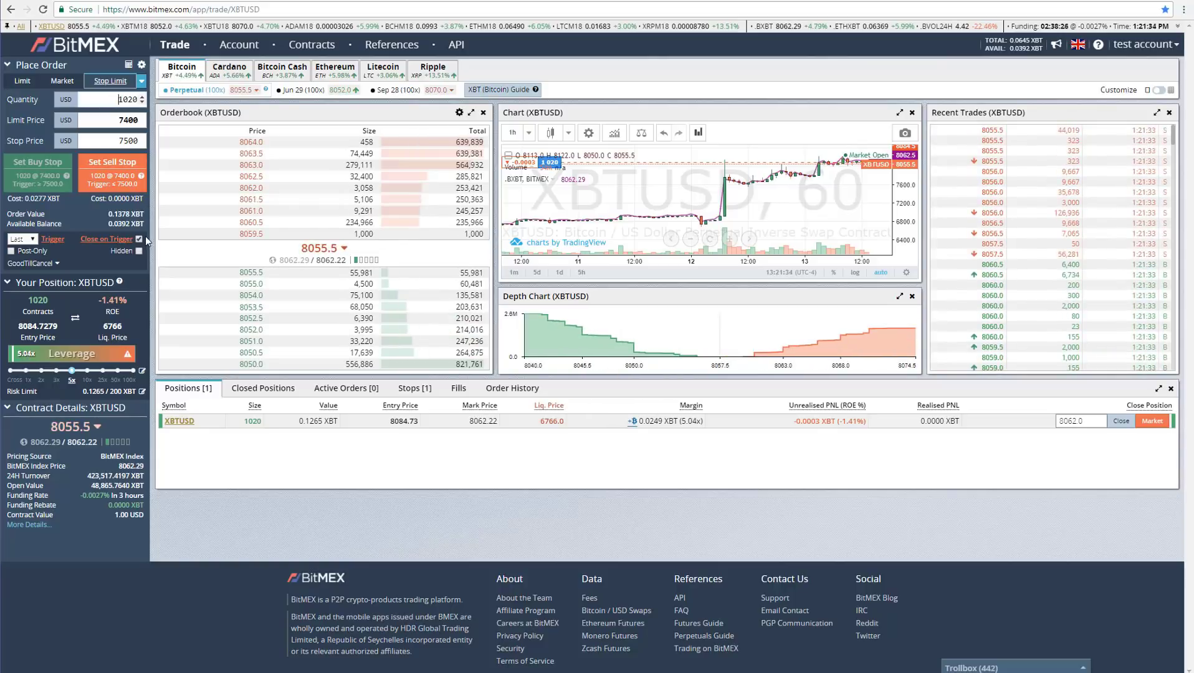
mouse_move(51, 251)
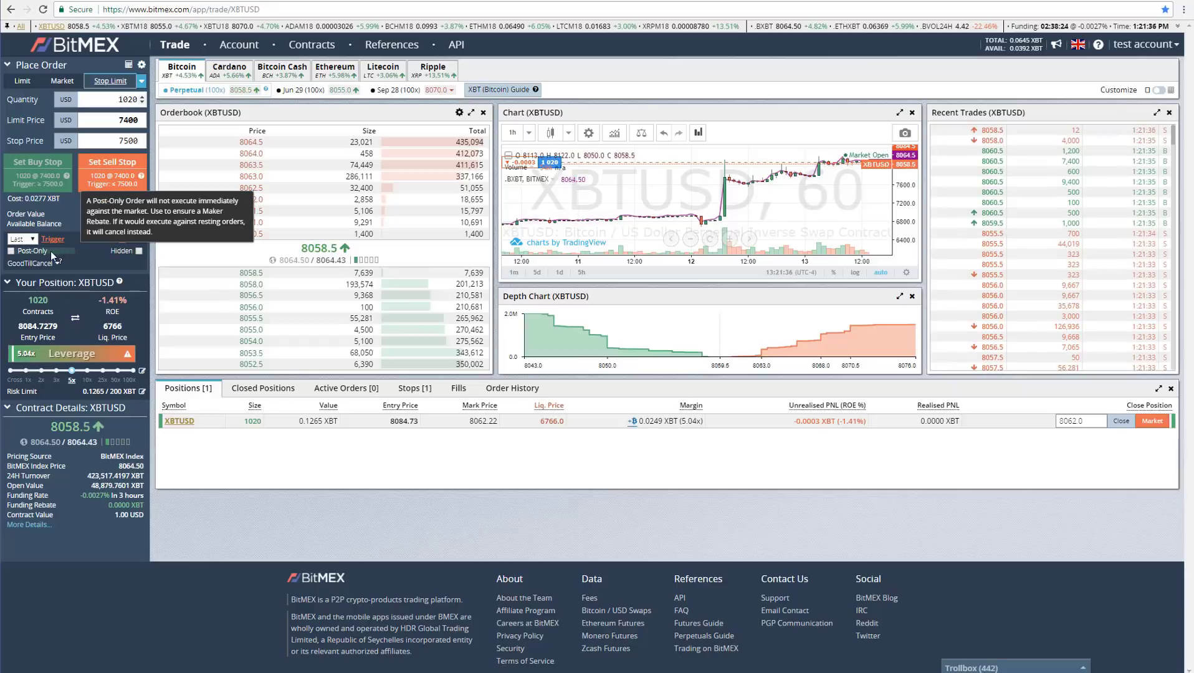
click(113, 166)
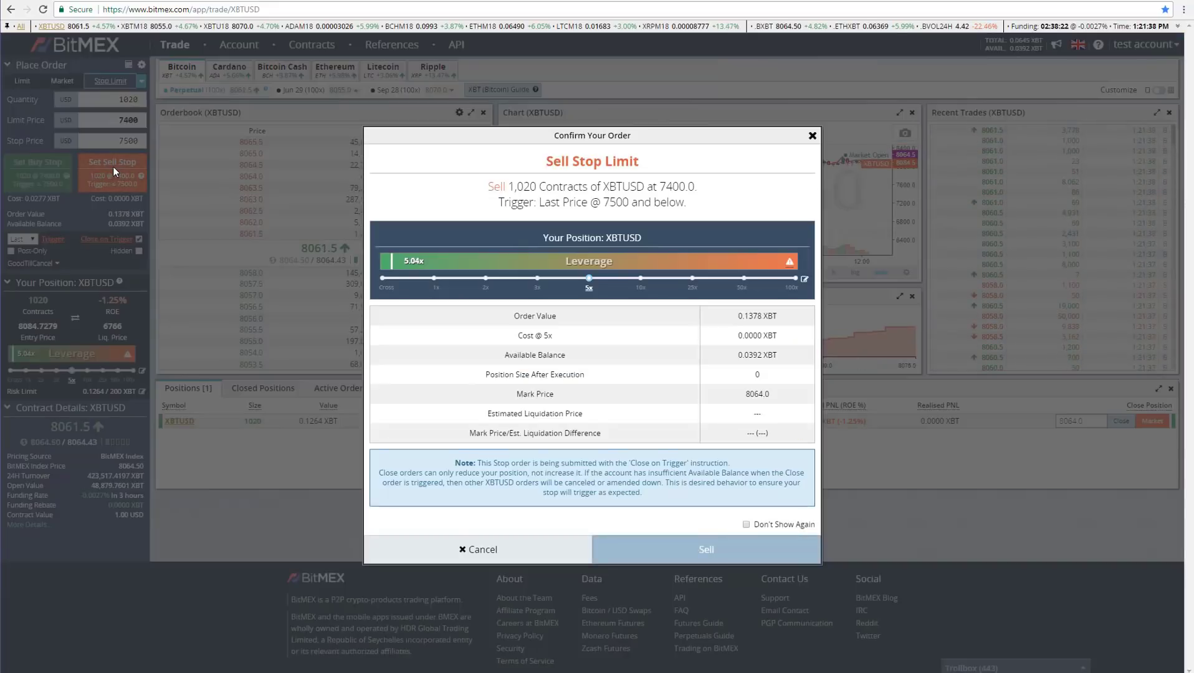
click(683, 547)
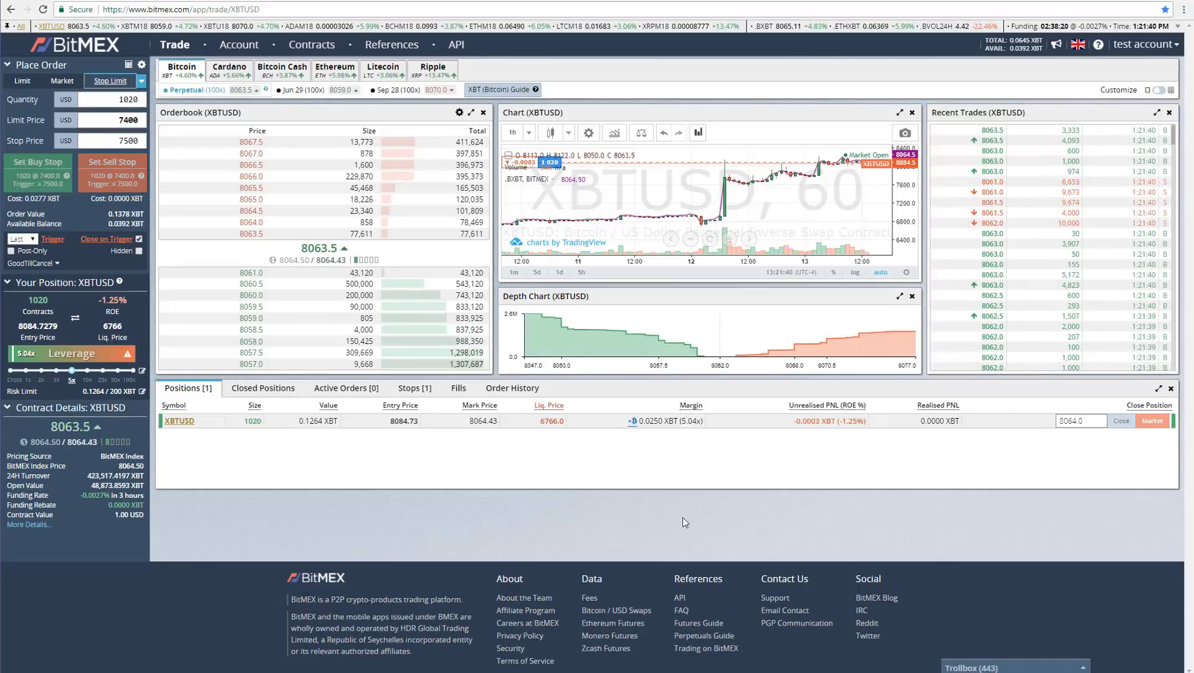
click(420, 390)
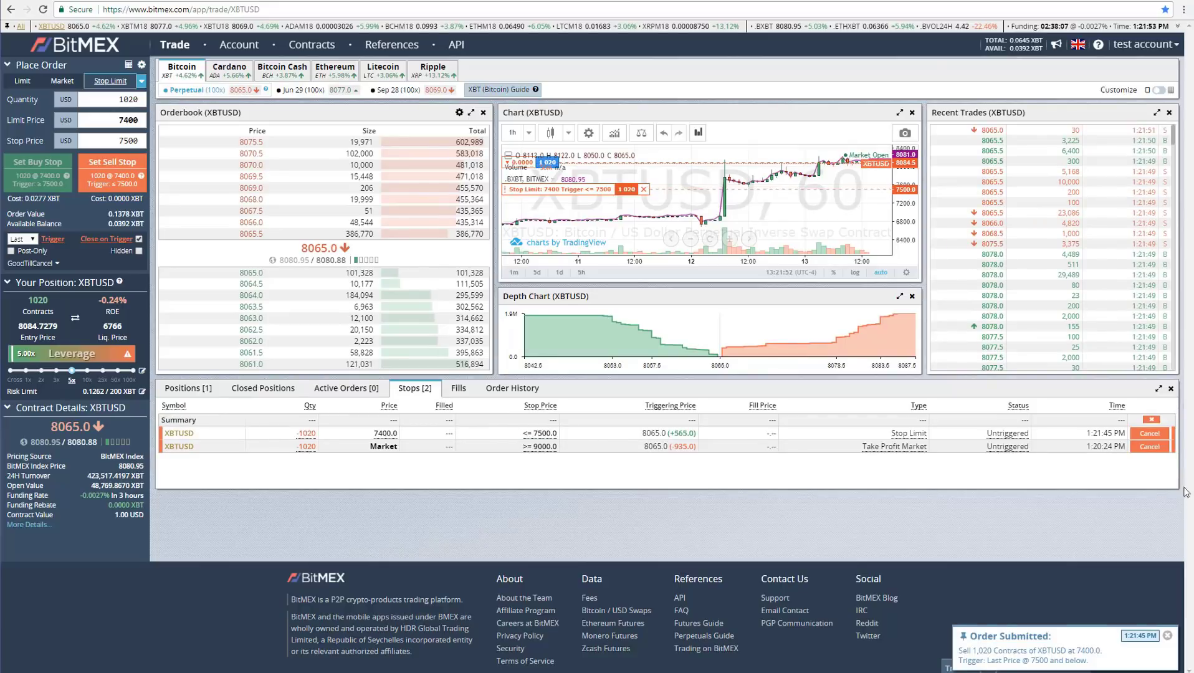
Replace the stop-limit with a 1020-contract Stop Market sell triggering at 7500, then review Positions and Stops.
click(1152, 434)
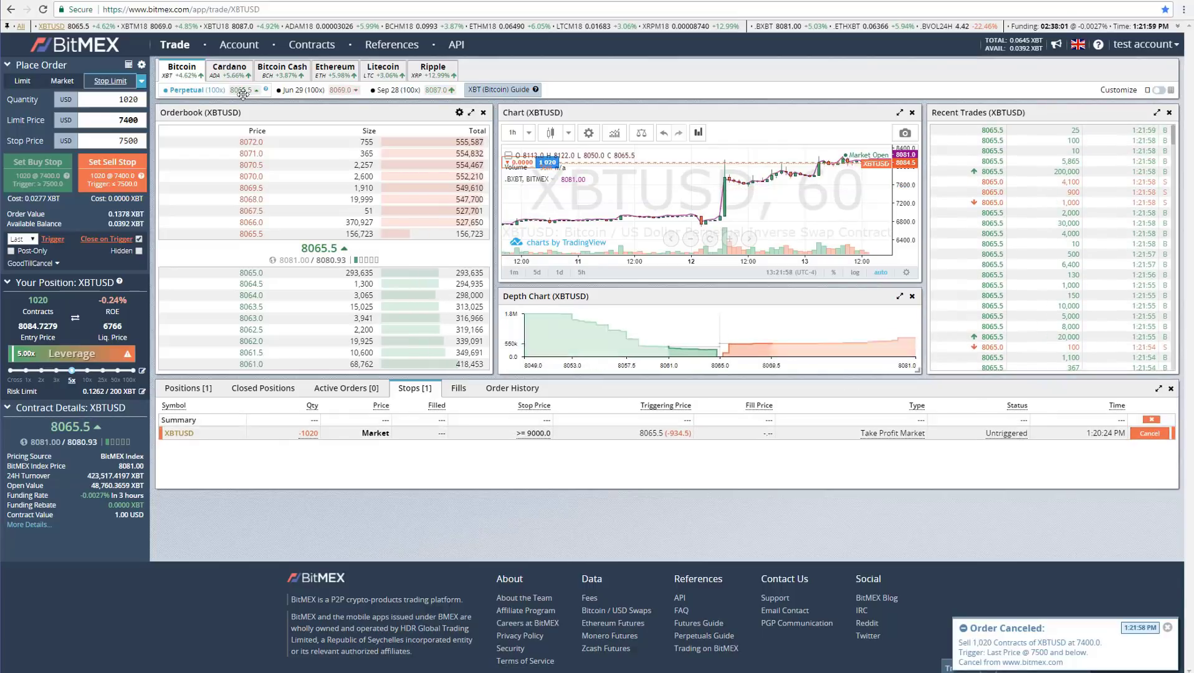
click(141, 81)
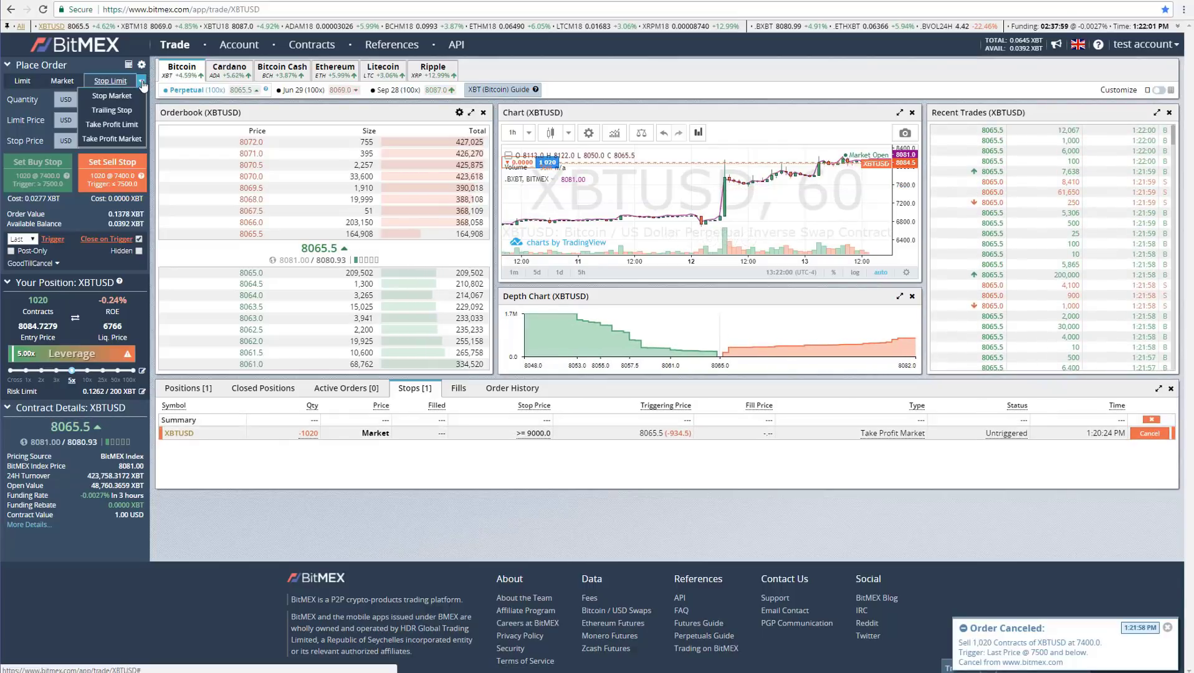
click(112, 95)
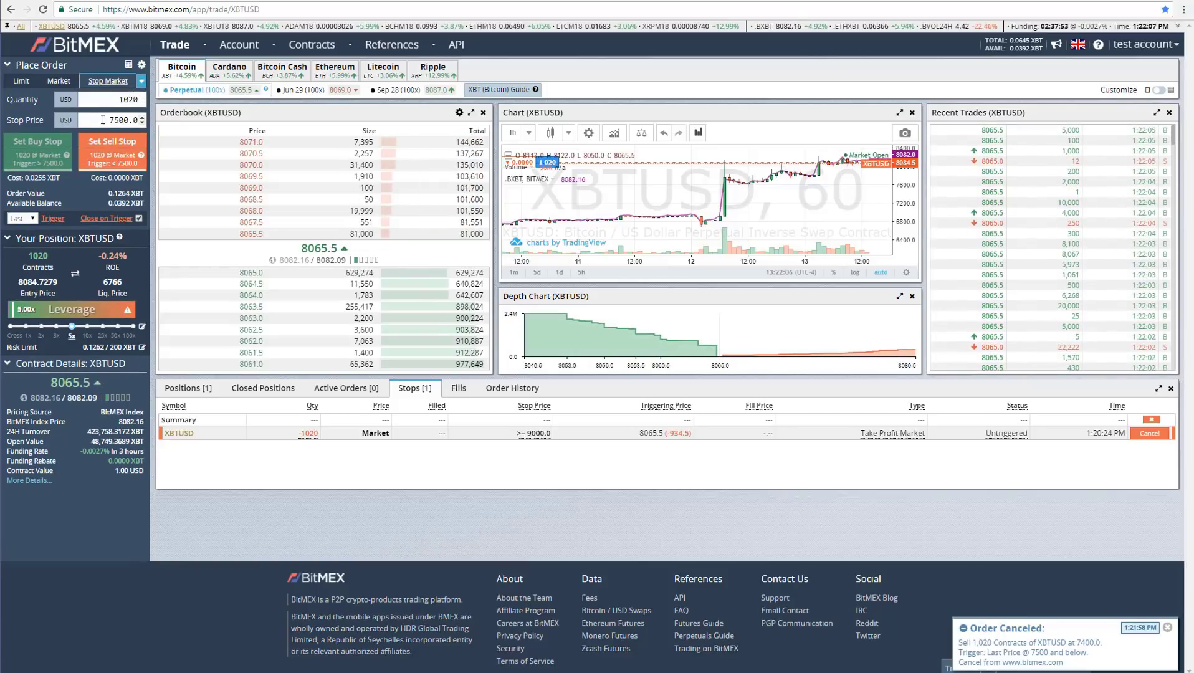
click(128, 156)
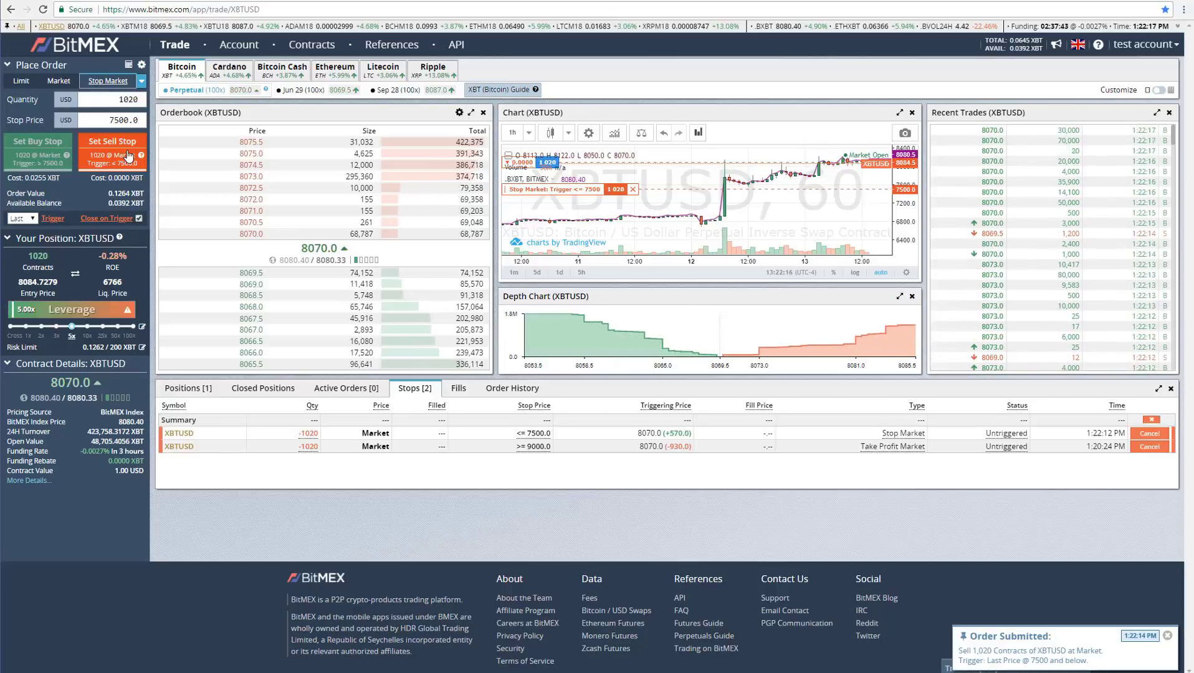
click(189, 388)
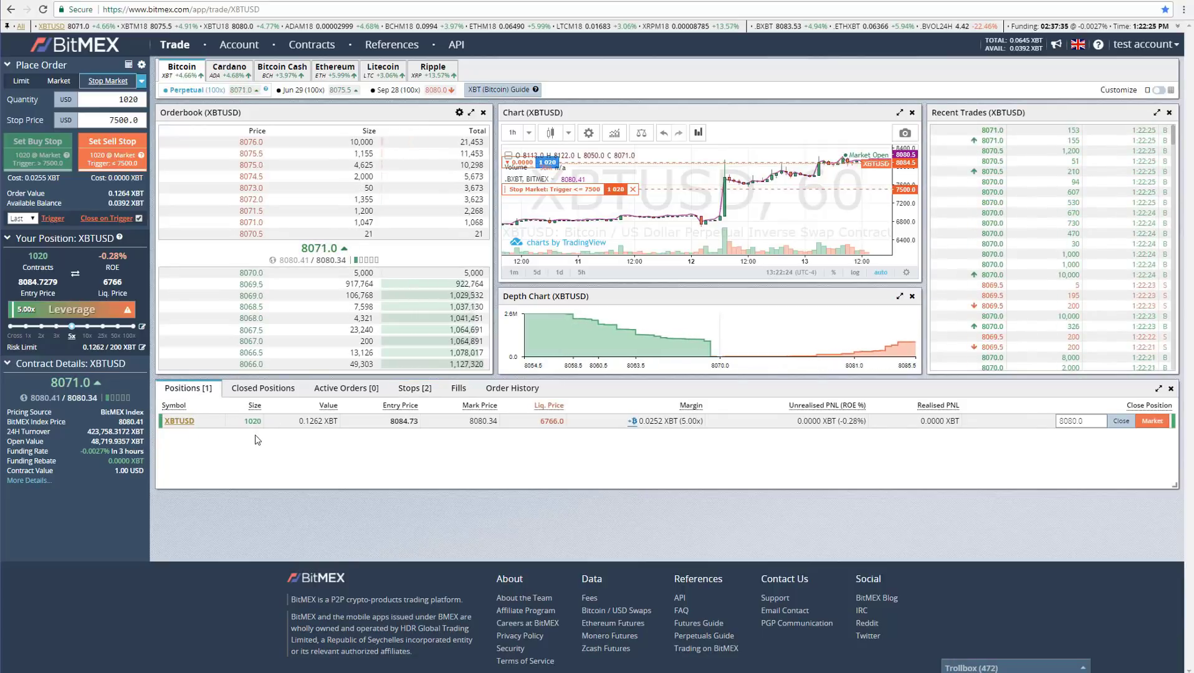
click(402, 390)
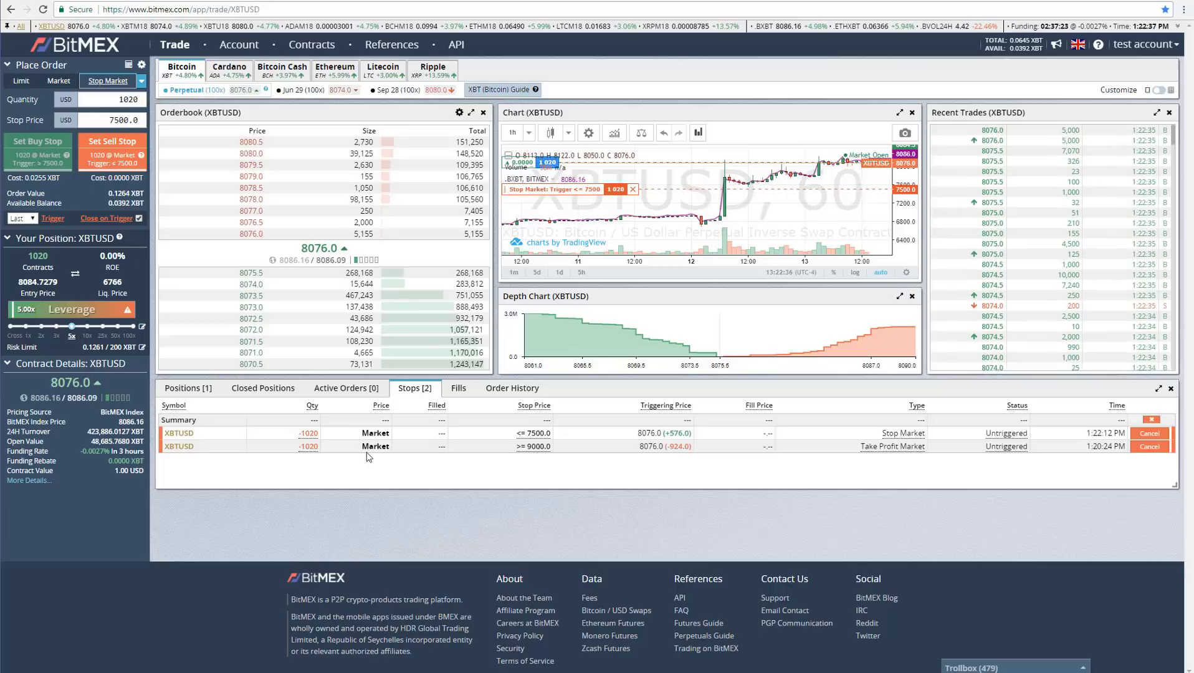
click(187, 389)
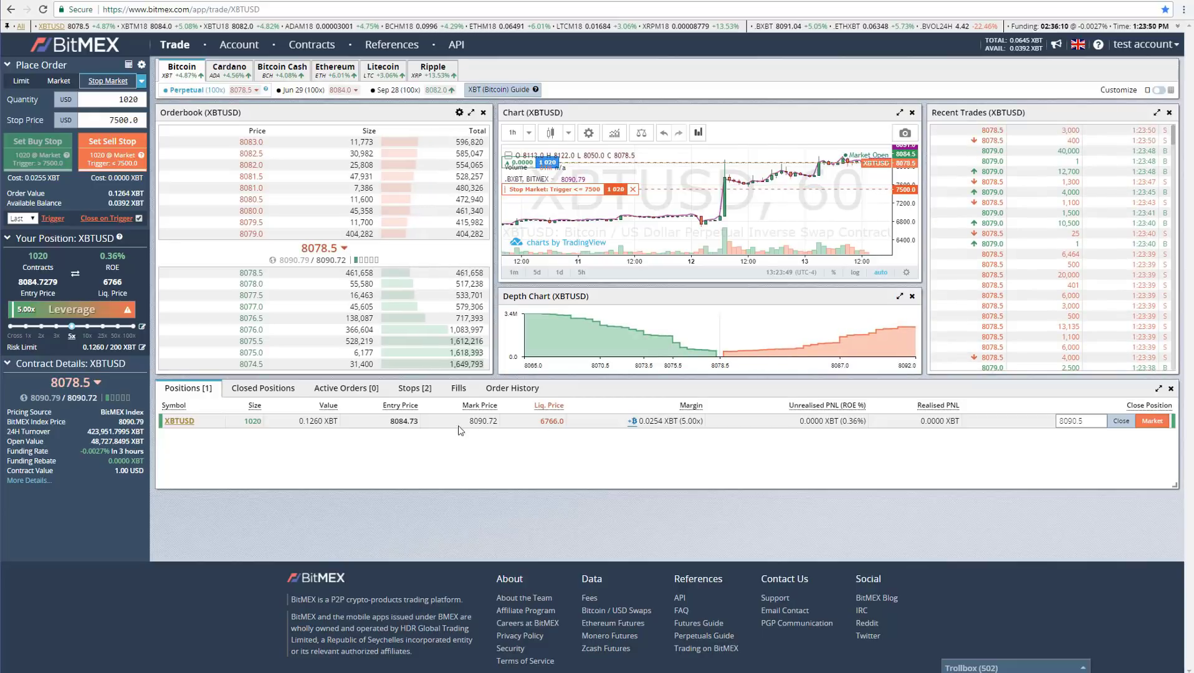
click(416, 389)
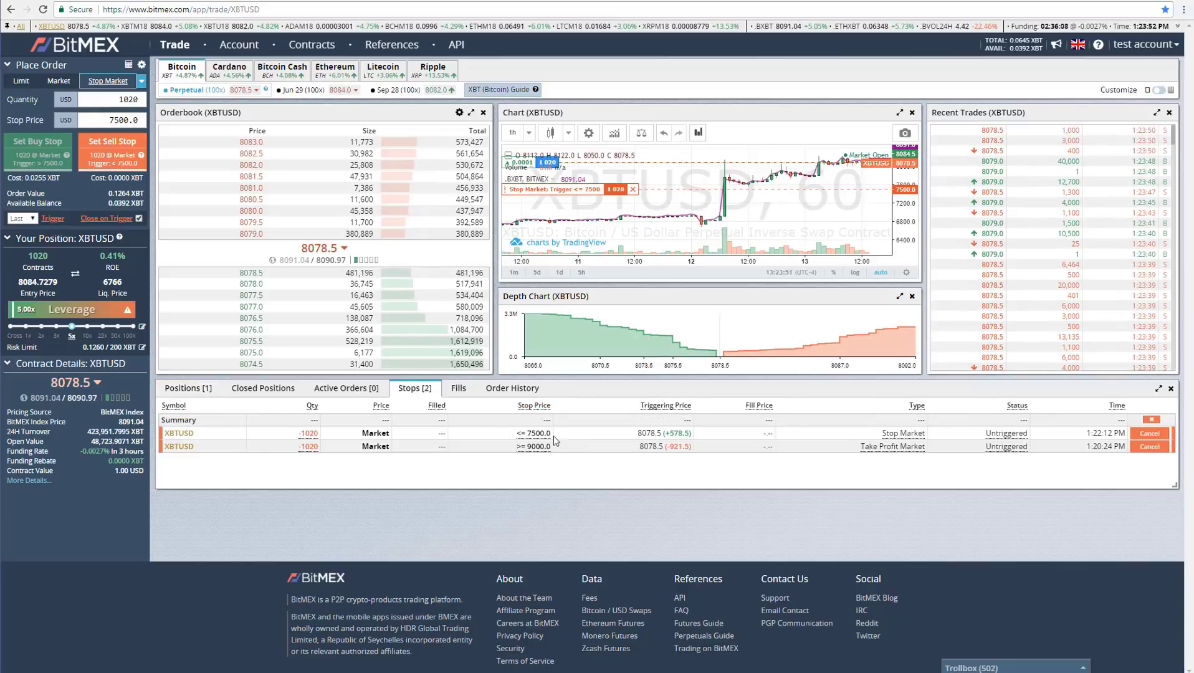
click(190, 388)
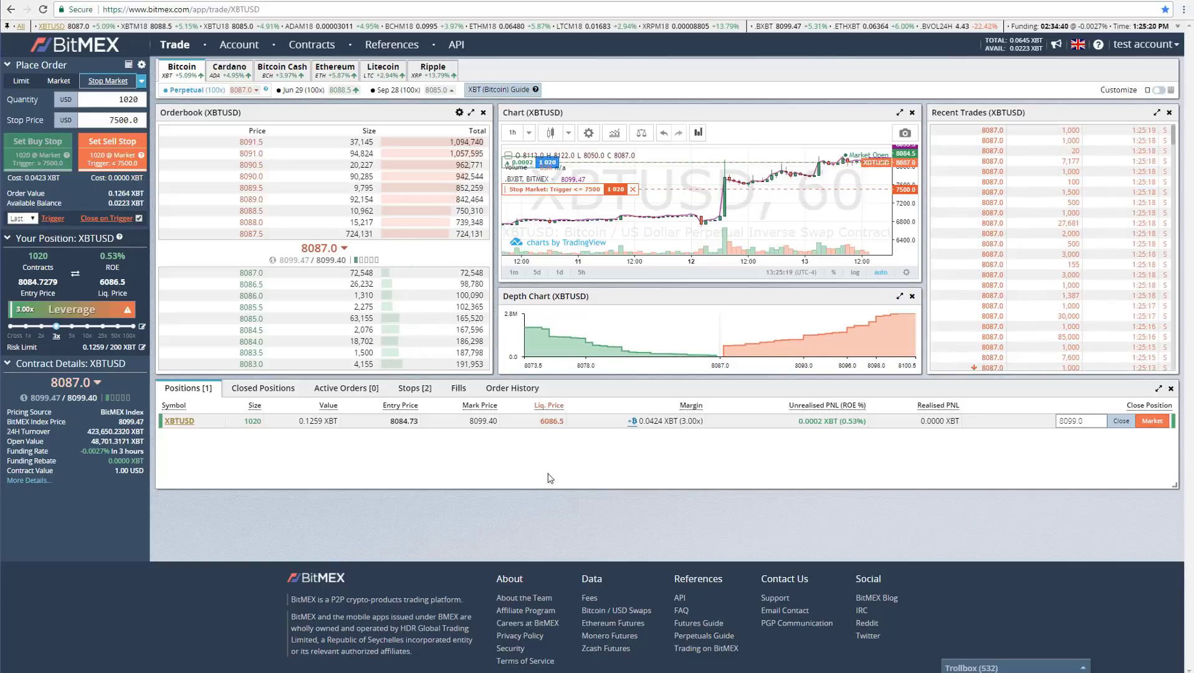
In the profit/loss calculator, model a 1020-contract long from 8085 at 3x leverage exiting at 9000.
click(127, 66)
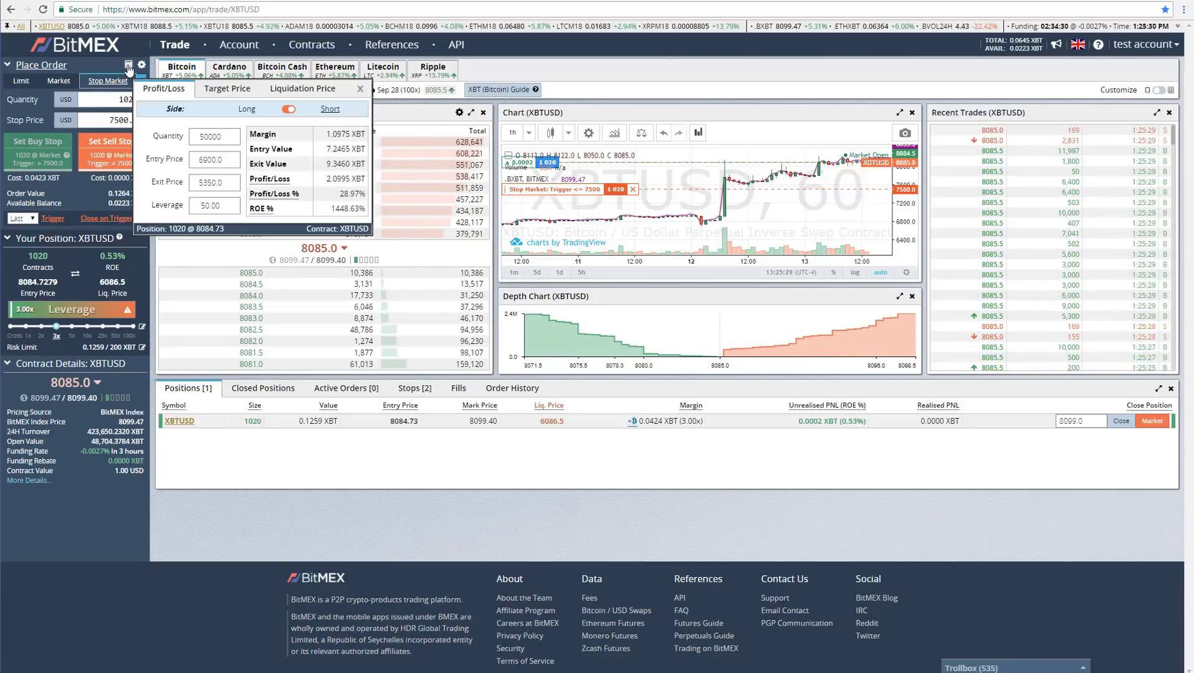
double_click(215, 135)
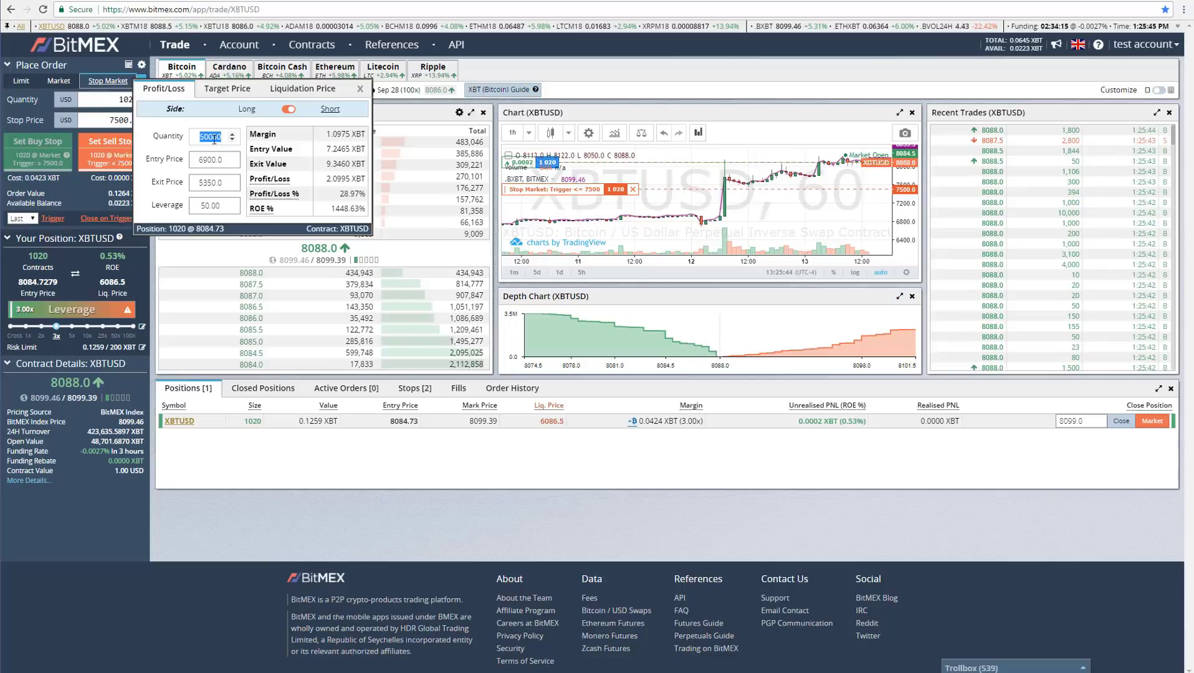
text(1020)
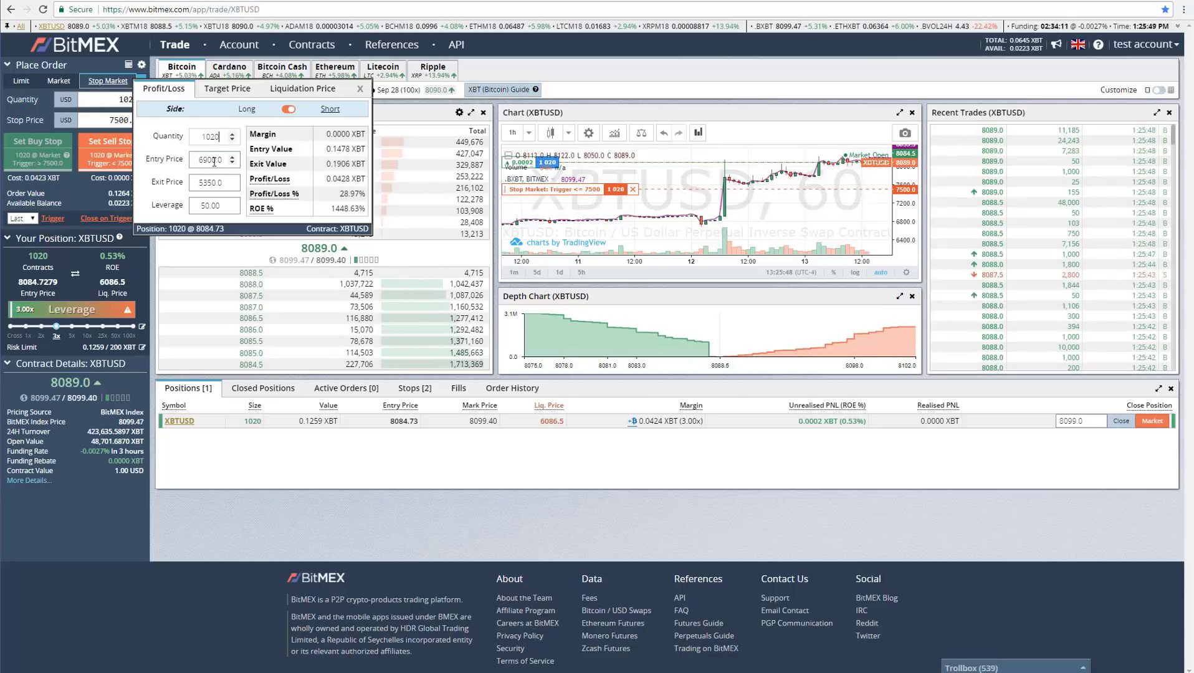
double_click(215, 160)
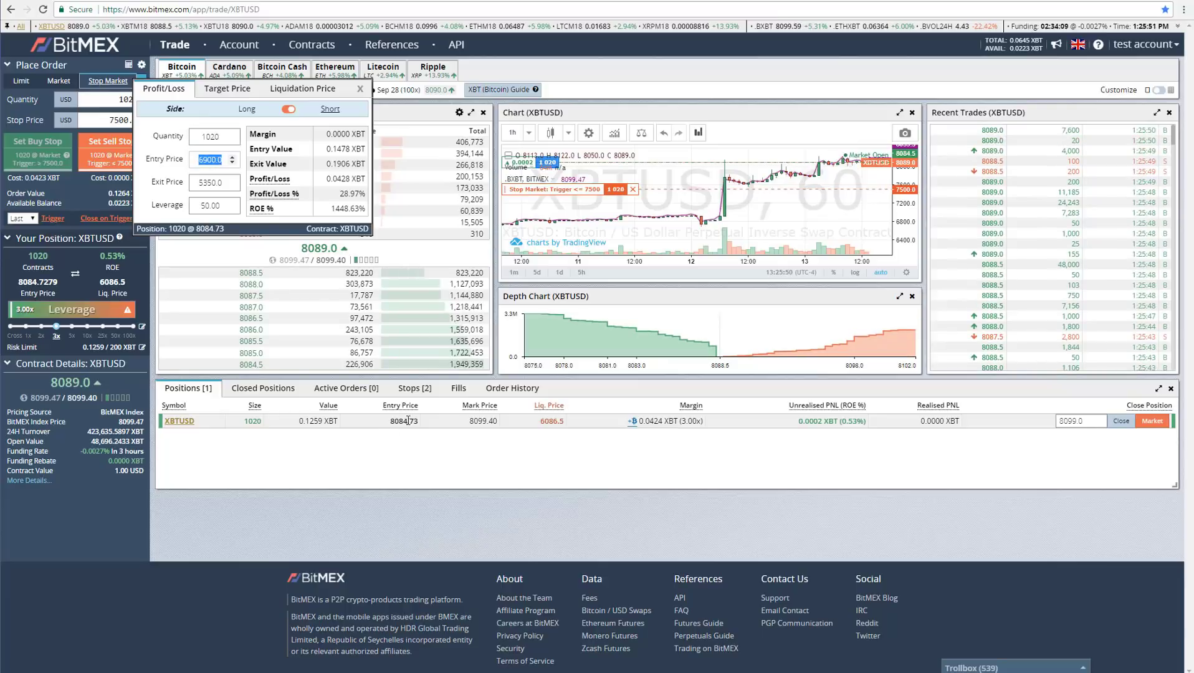
text(8085)
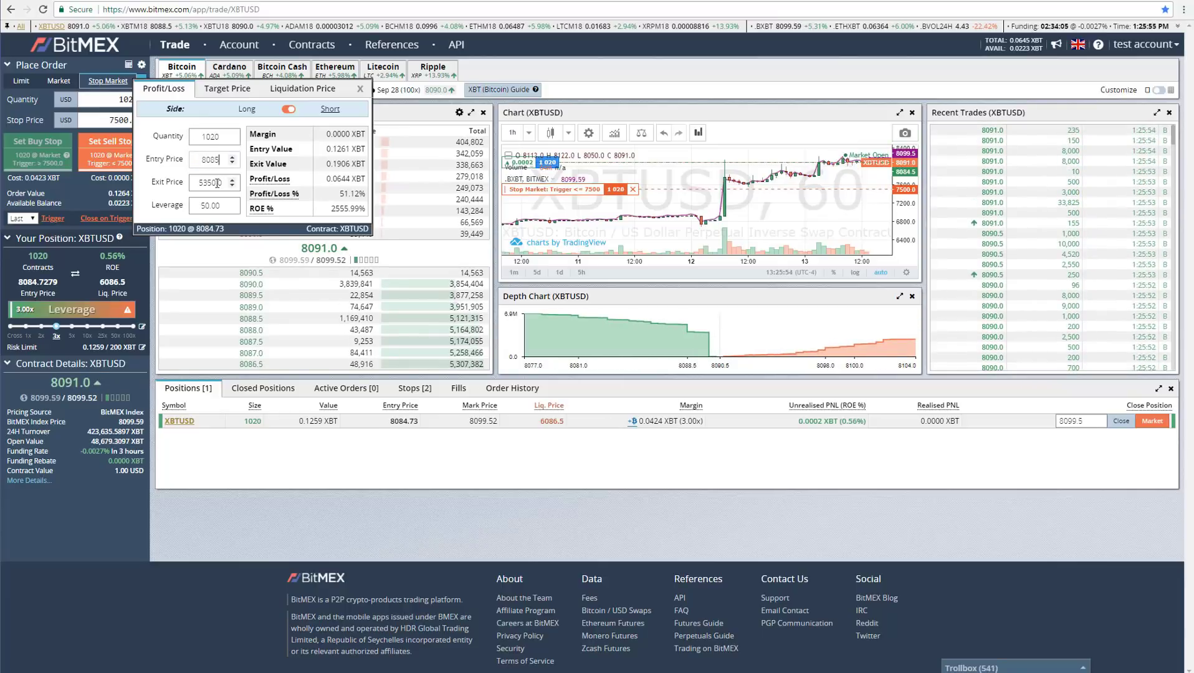
double_click(210, 206)
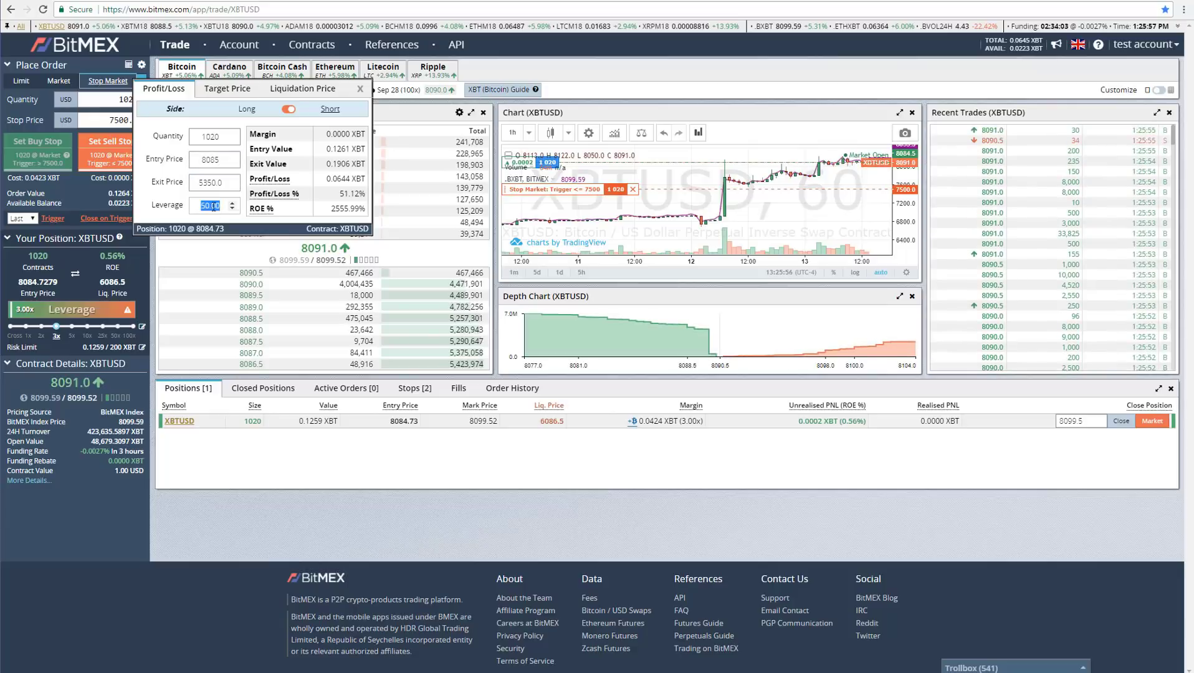
text(3)
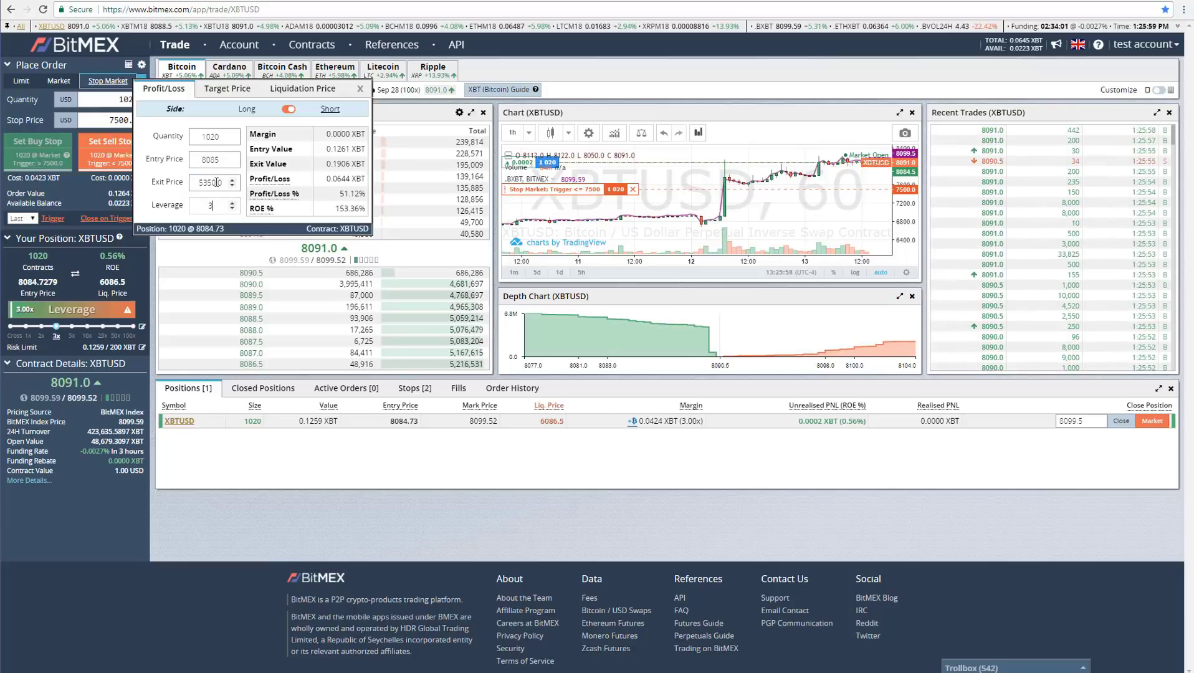
double_click(216, 182)
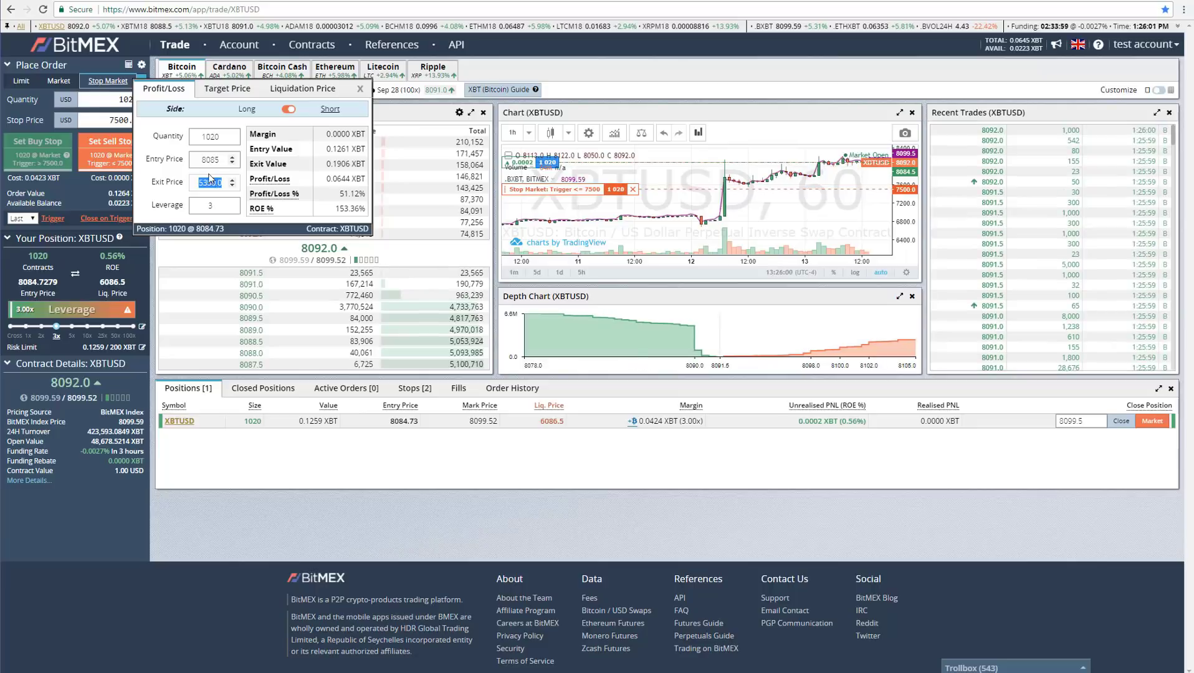
text(9000)
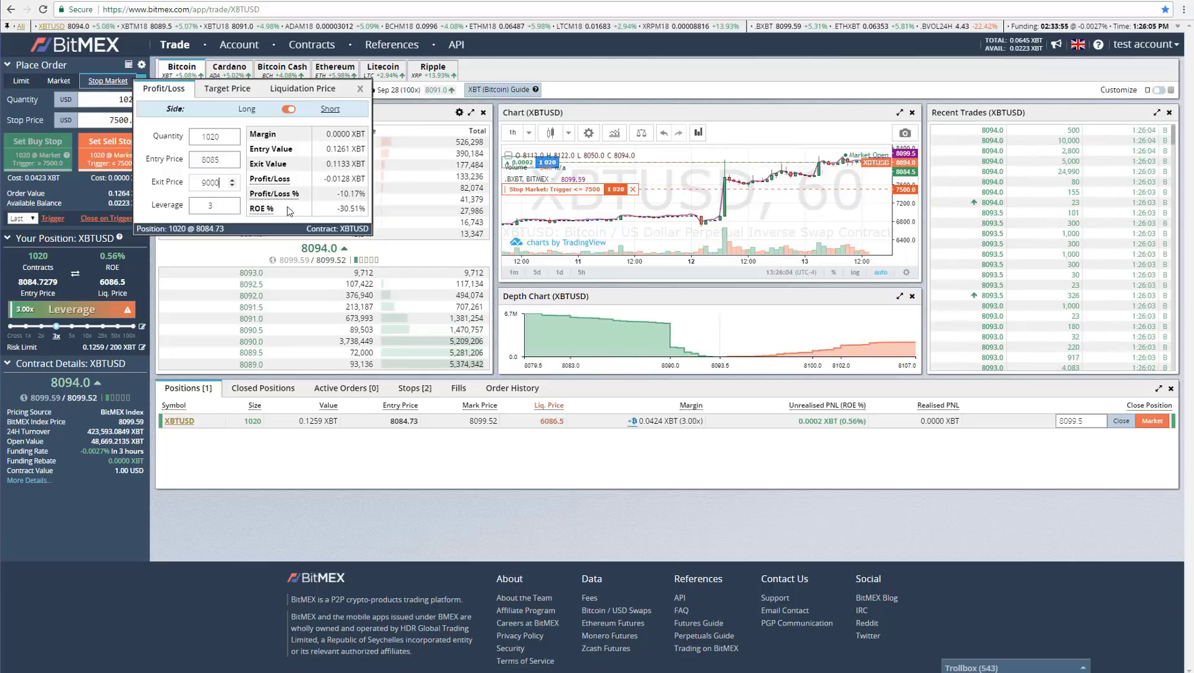
click(288, 109)
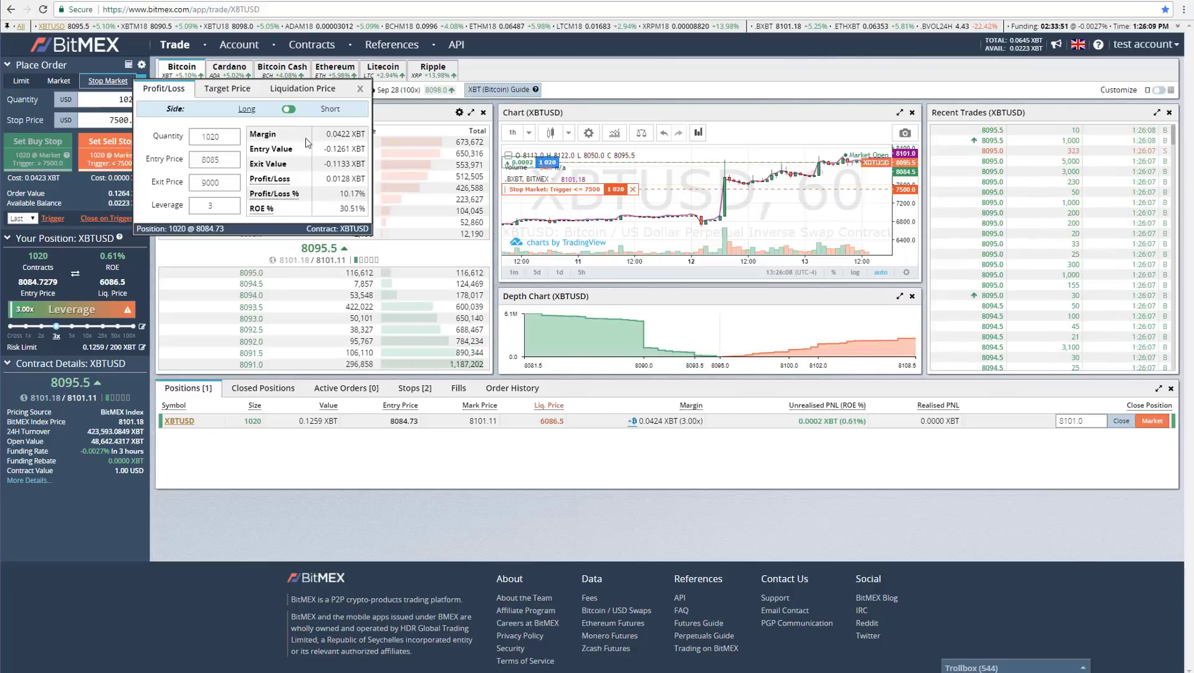
Change the exit price to 7500, giving -0.0098 XBT profit/loss and ROE -23.38%.
double_click(332, 178)
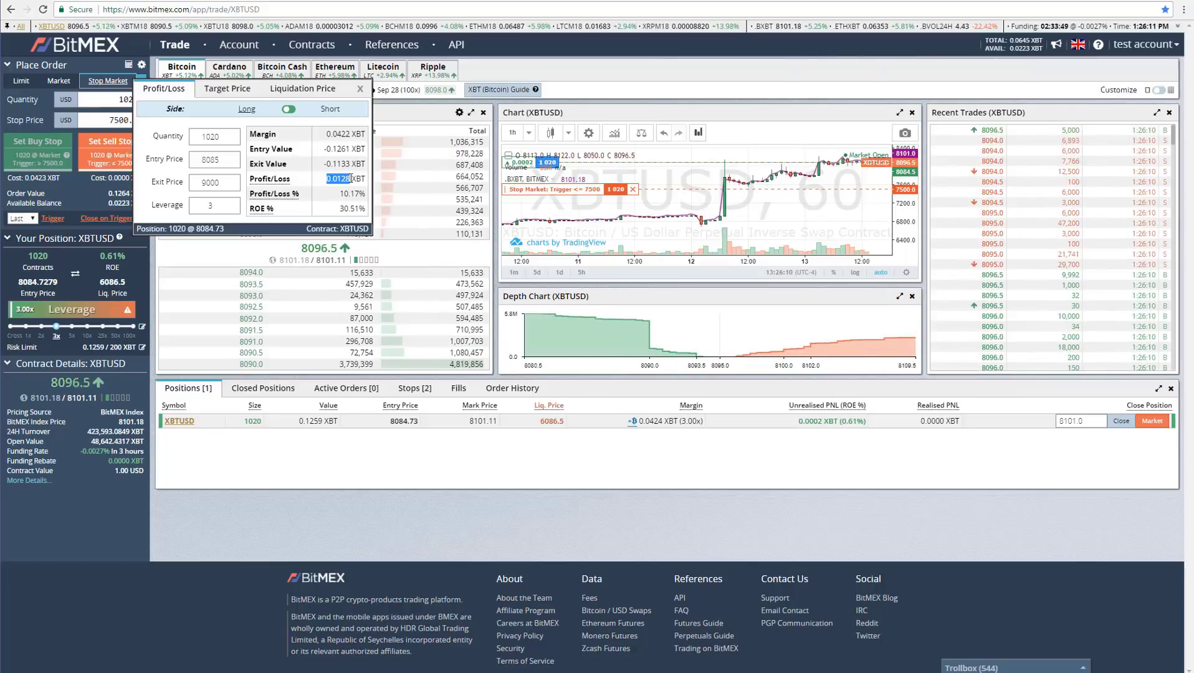
double_click(215, 182)
text(1500)
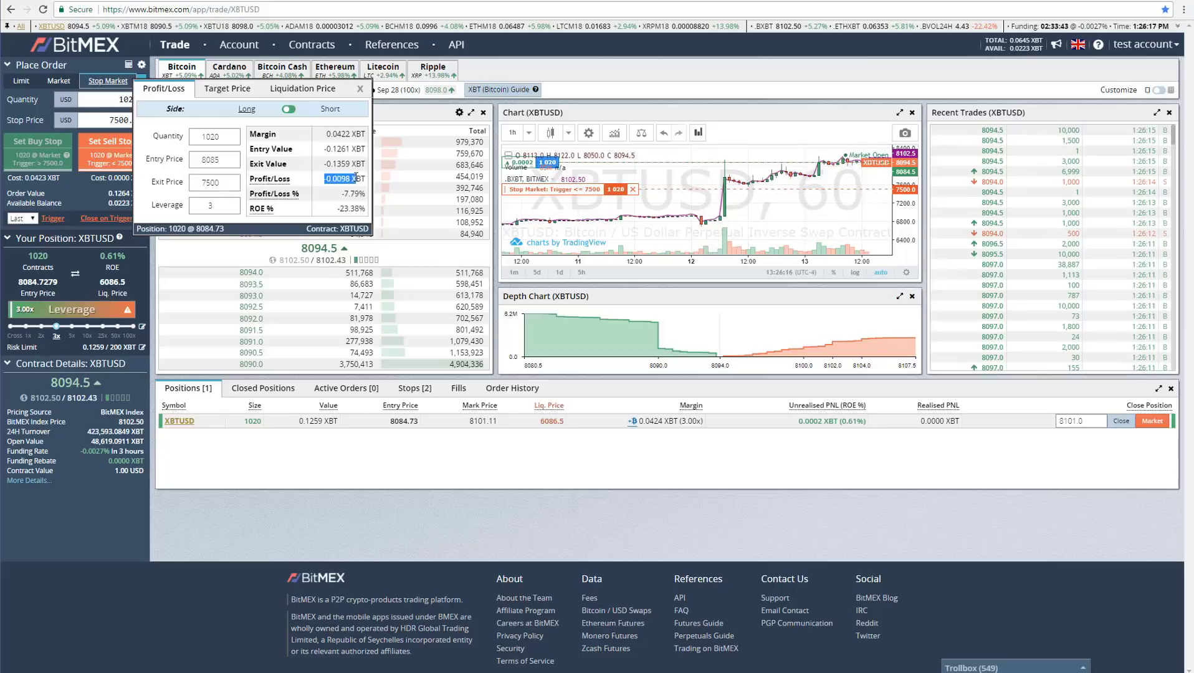
click(337, 181)
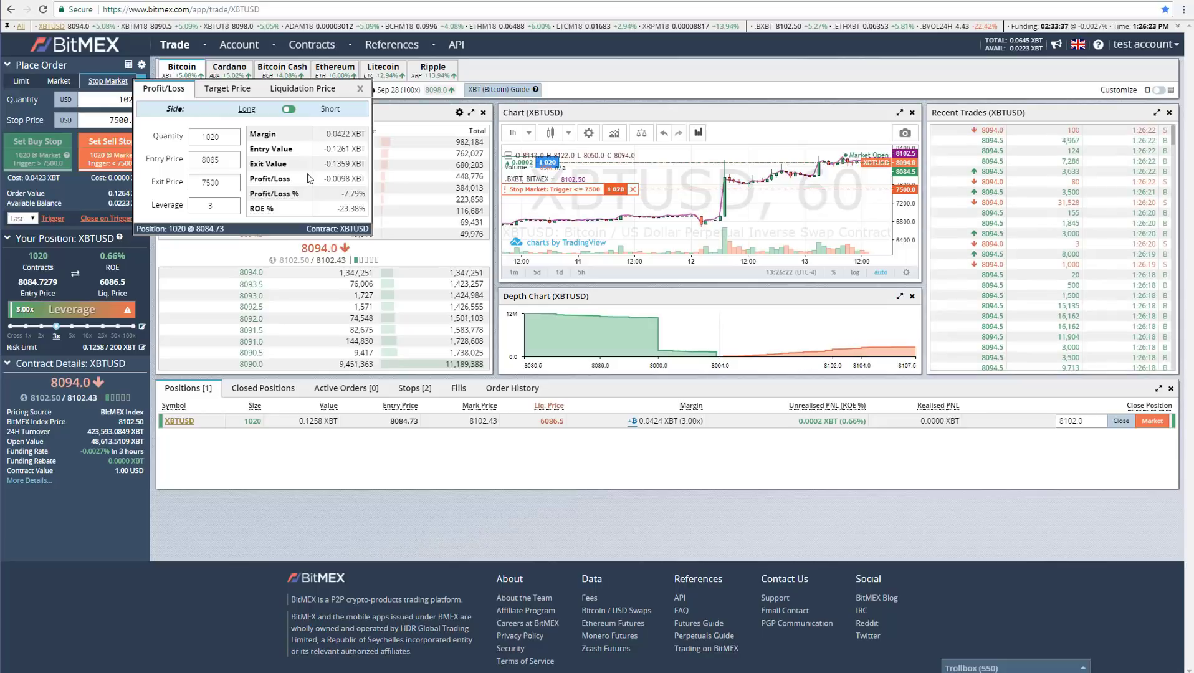
View the Liquidation Price tab at leverage 3.01, then Target Price, and close the calculator.
click(275, 94)
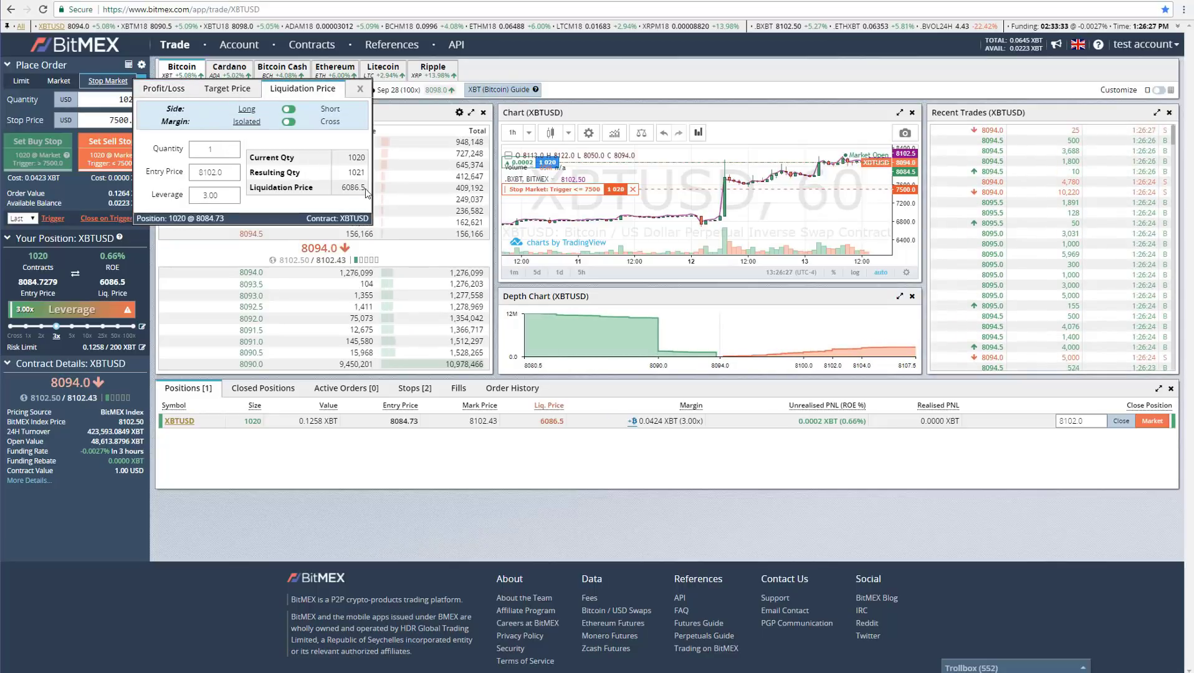
click(232, 192)
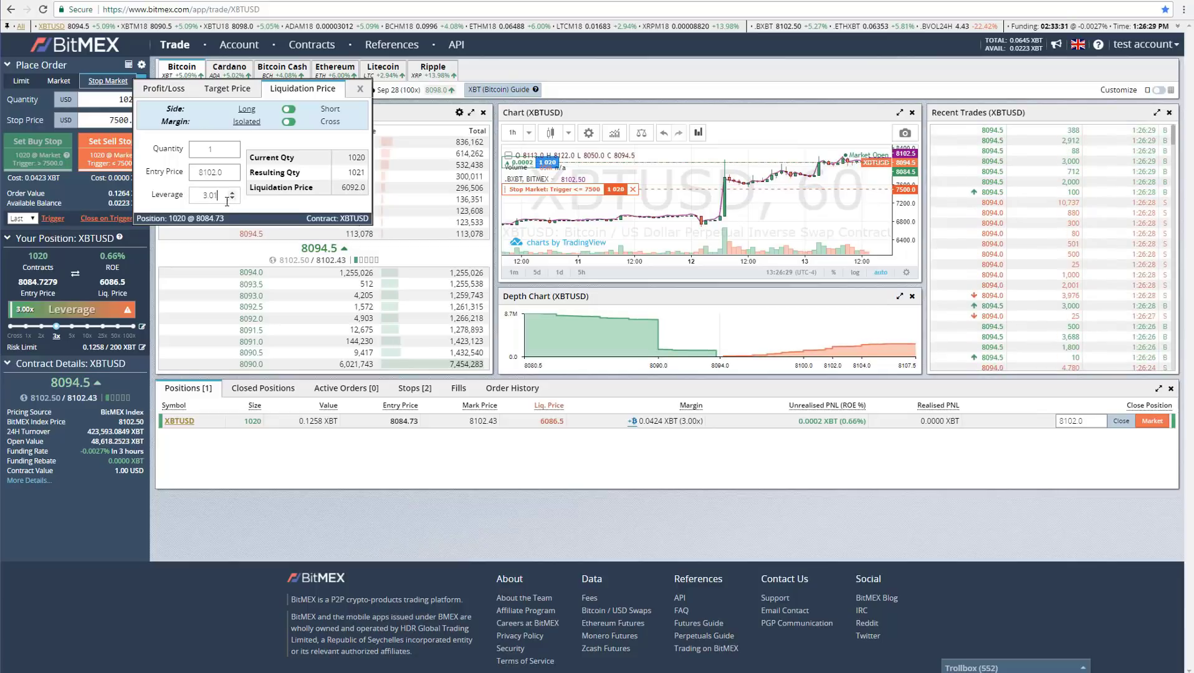
click(234, 91)
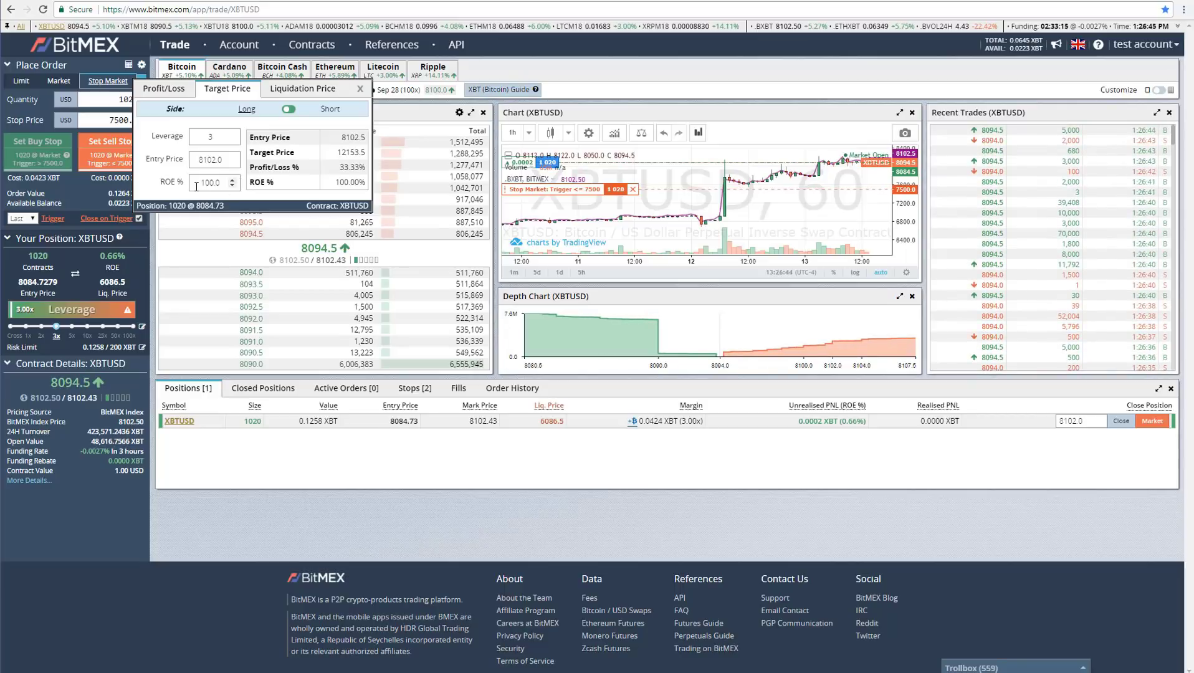
click(171, 88)
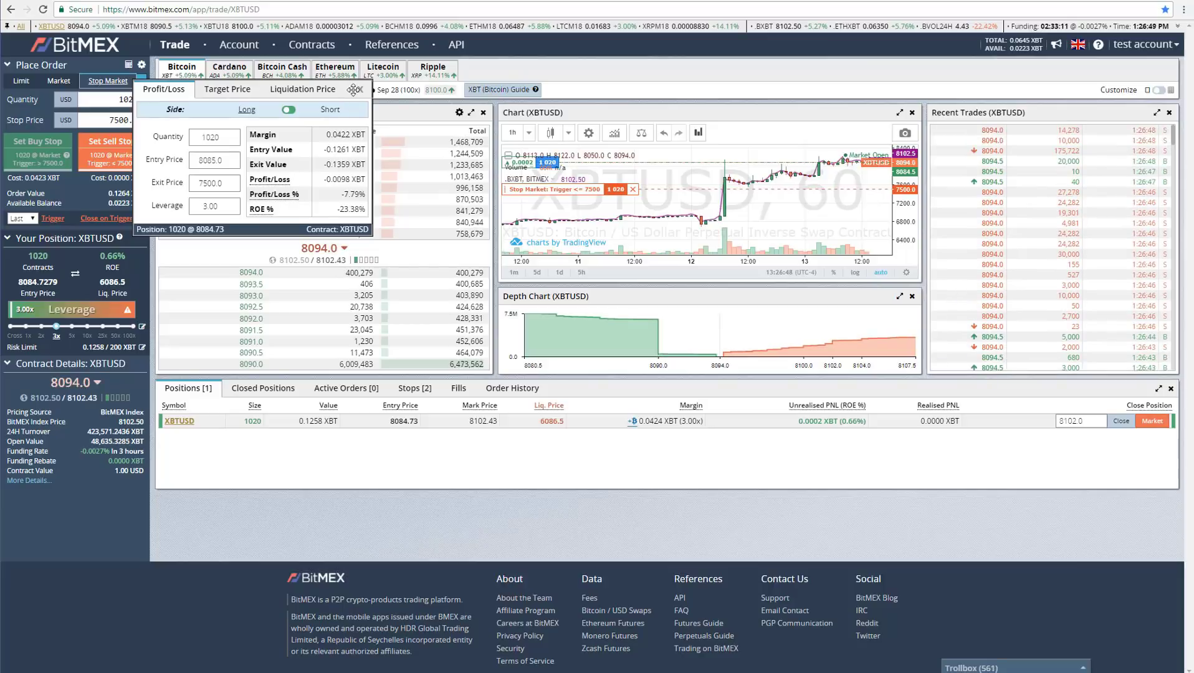
click(360, 89)
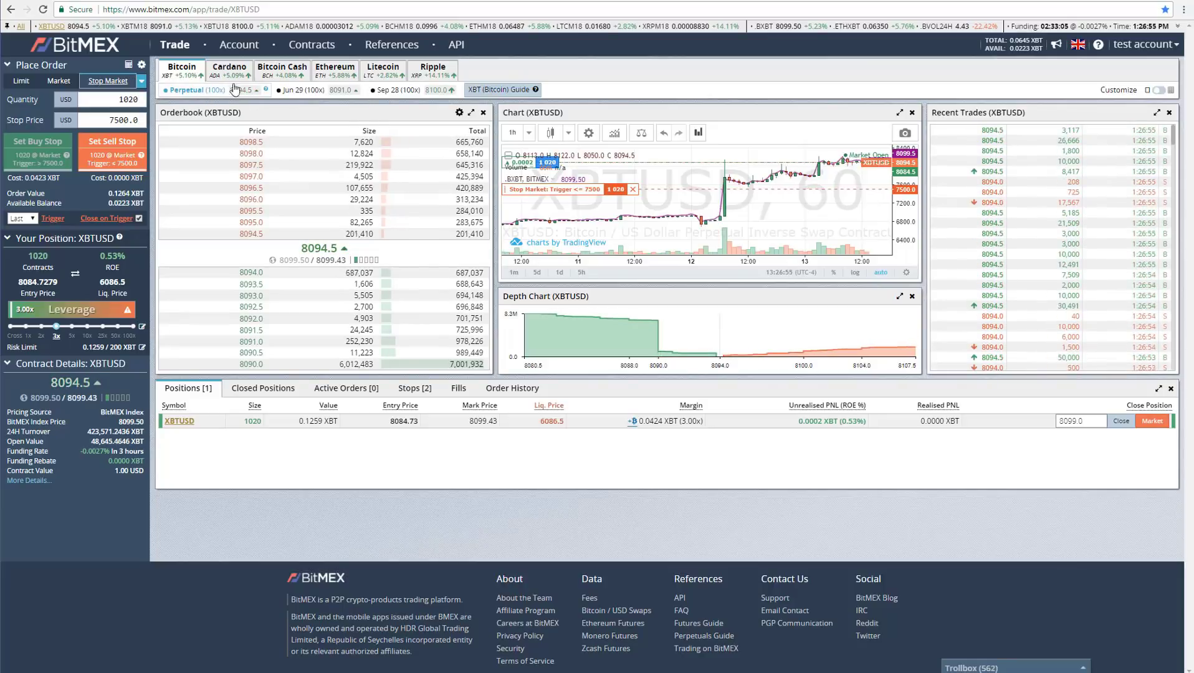
Visit the Sep 28 XBTU18 contract, return to perpetual XBTUSD, and set a 1020-contract Limit order.
click(320, 92)
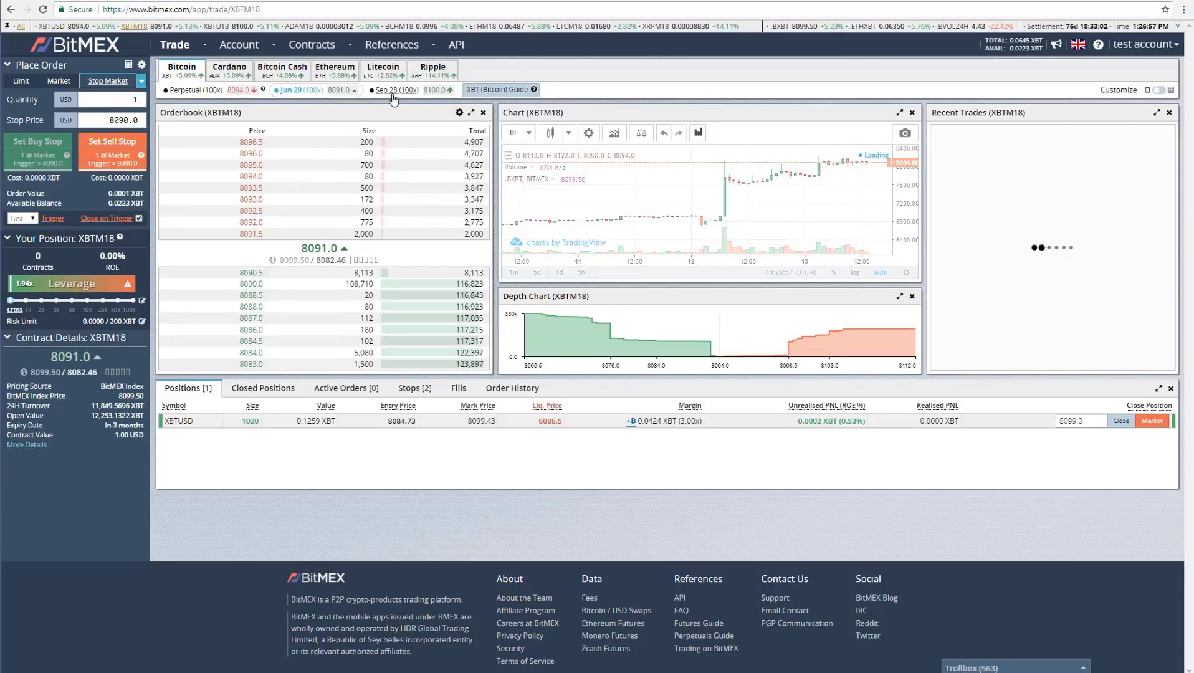
click(369, 91)
click(187, 90)
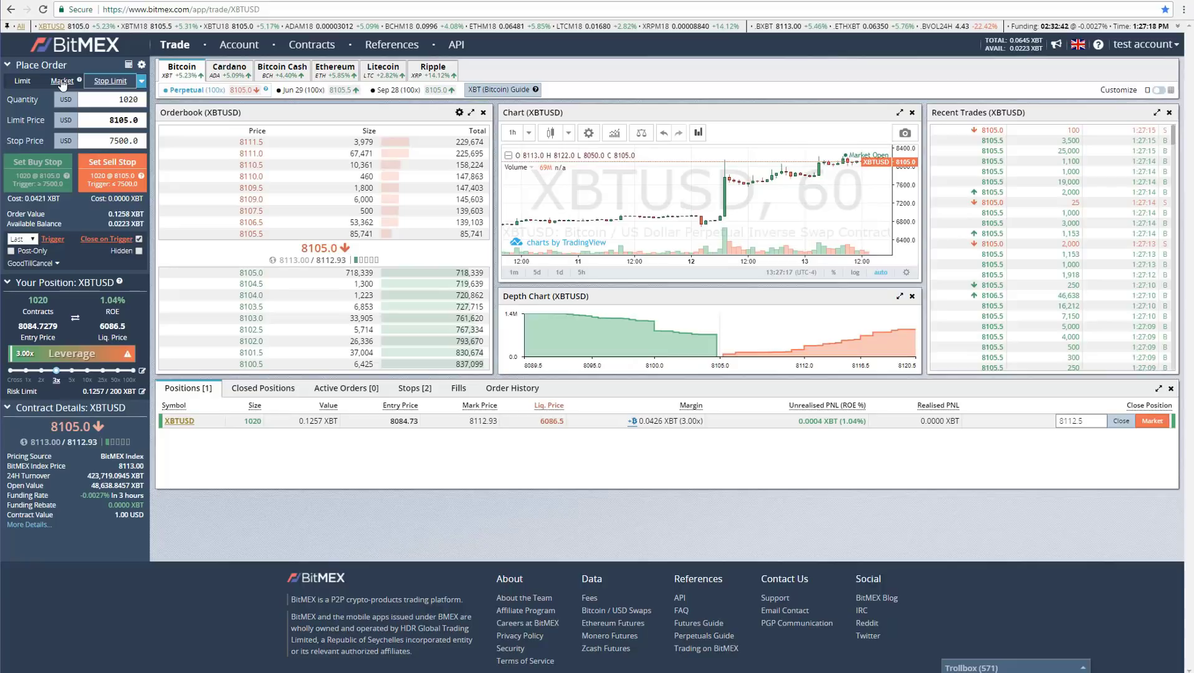
click(63, 81)
click(23, 81)
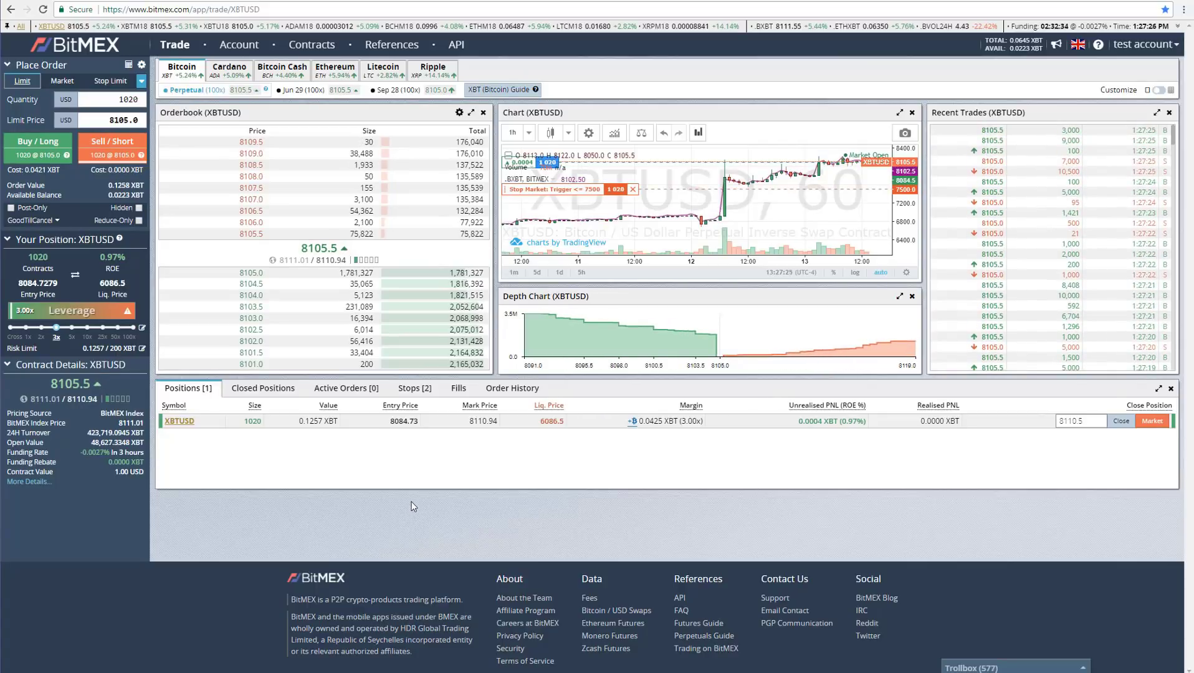
double_click(118, 101)
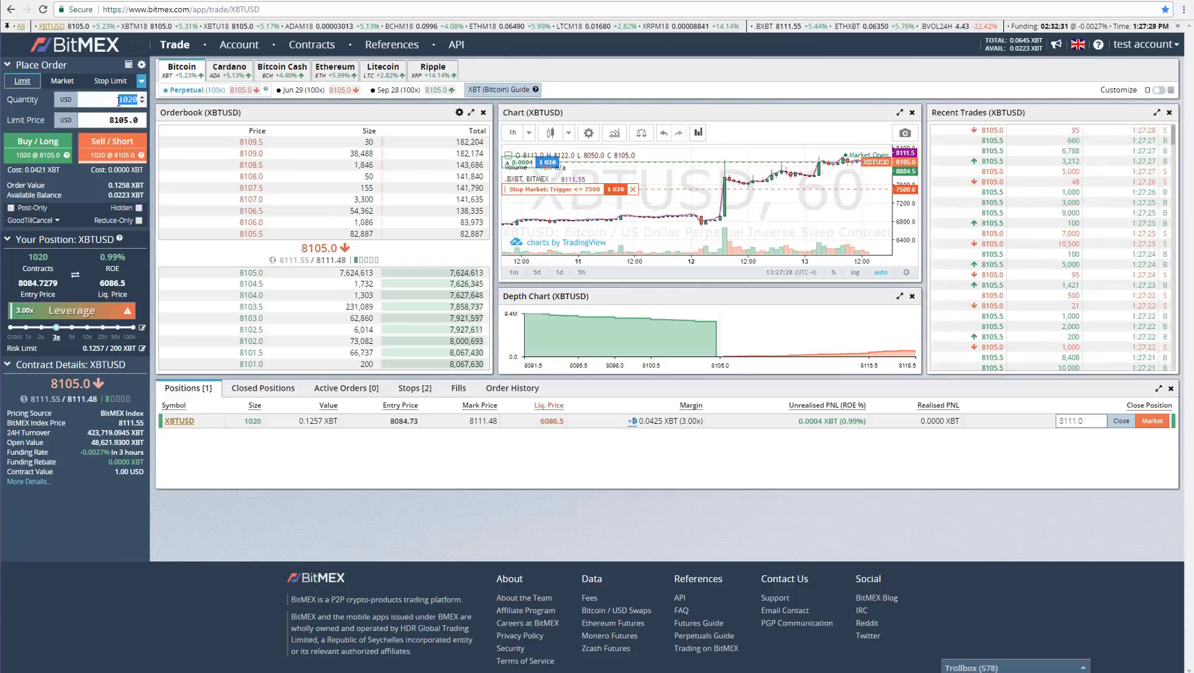